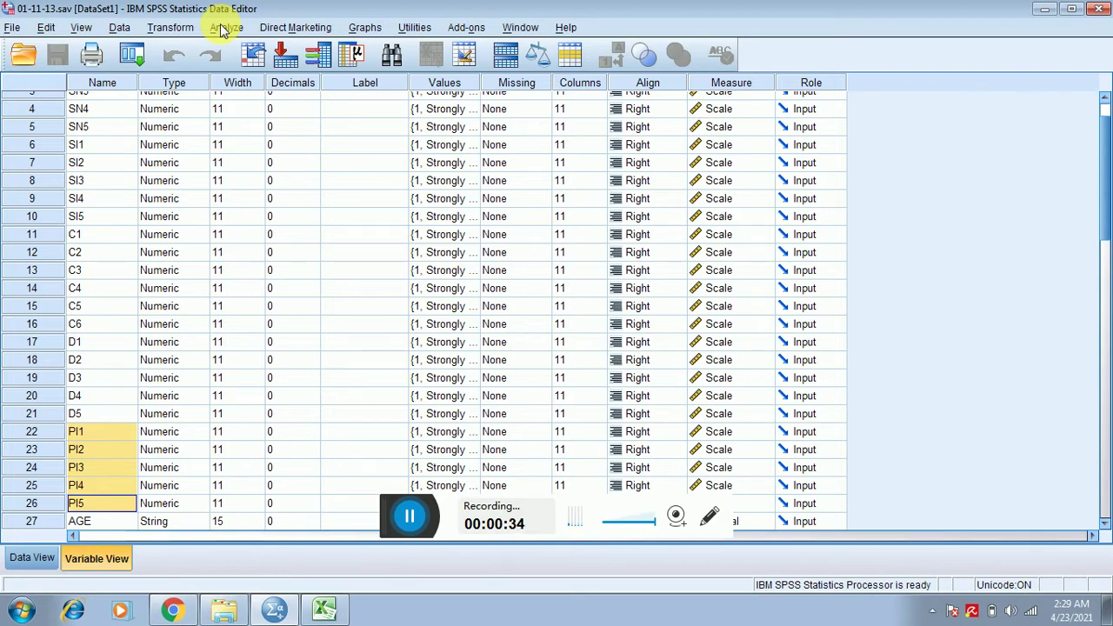
Step: Open the Factor Analysis dialog and move all previously analysed variables out of the list
{"action": "left_click", "coordinate": [224, 29]}
{"action": "mouse_move", "coordinate": [282, 282]}
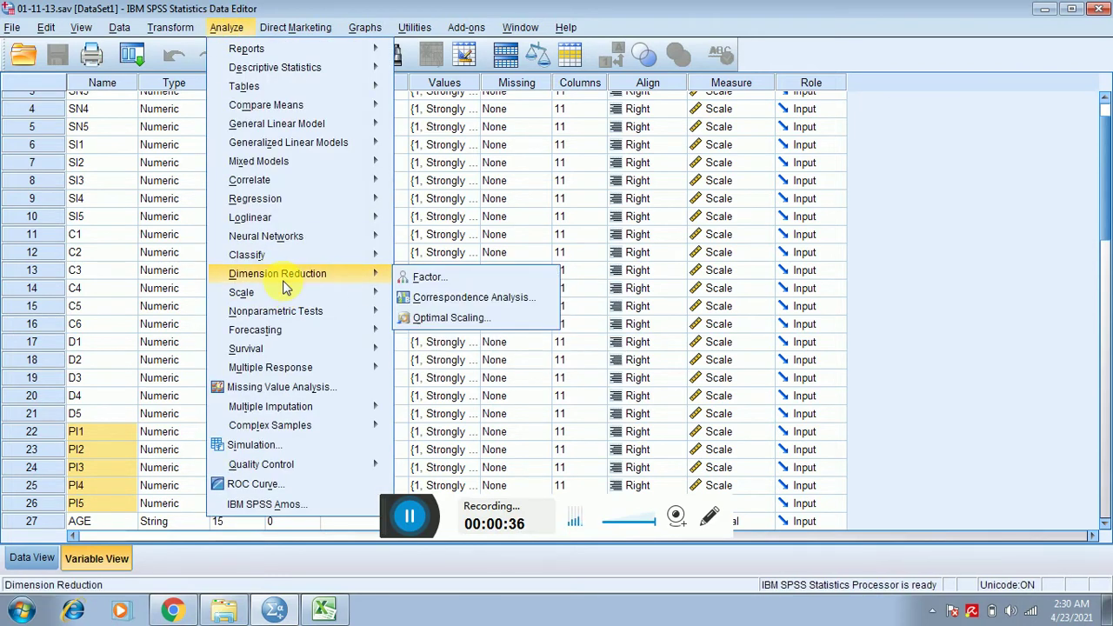
{"action": "left_click", "coordinate": [424, 276]}
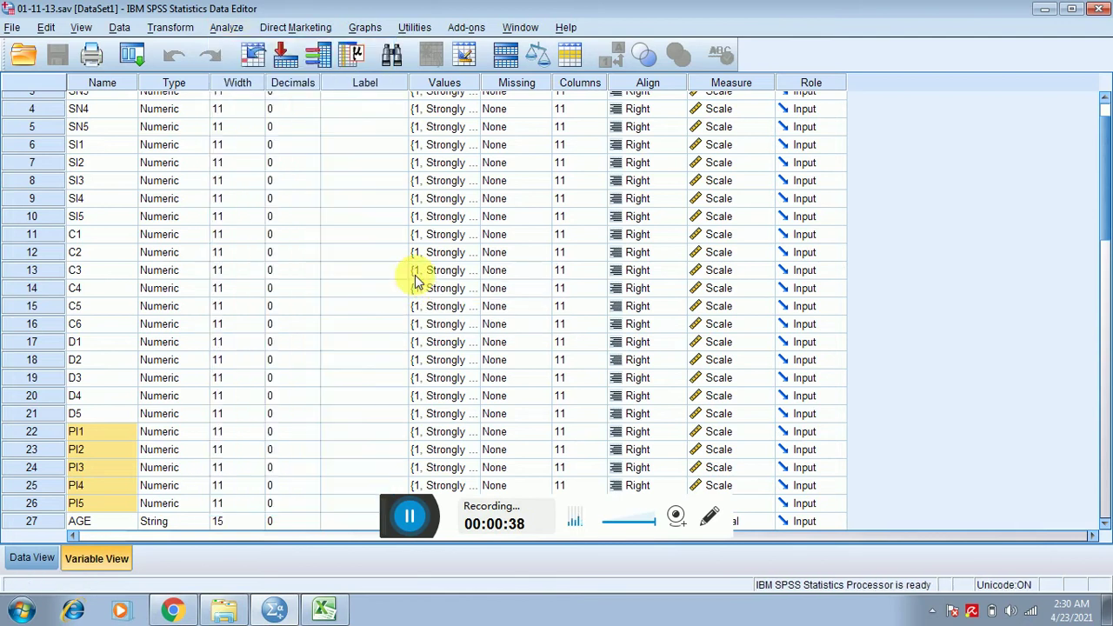
{"action": "left_click", "coordinate": [521, 193]}
{"action": "key", "text": "ctrl+a"}
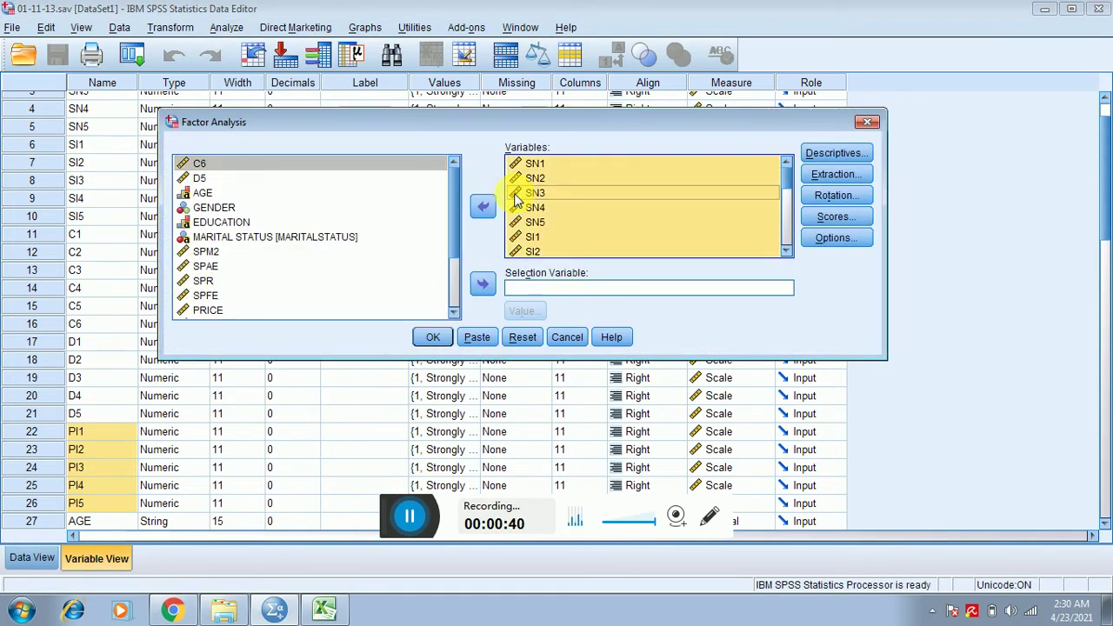
{"action": "left_click", "coordinate": [480, 207]}
Step: Select the items from SN1 through PI5 in the source variable list
{"action": "left_click", "coordinate": [257, 165]}
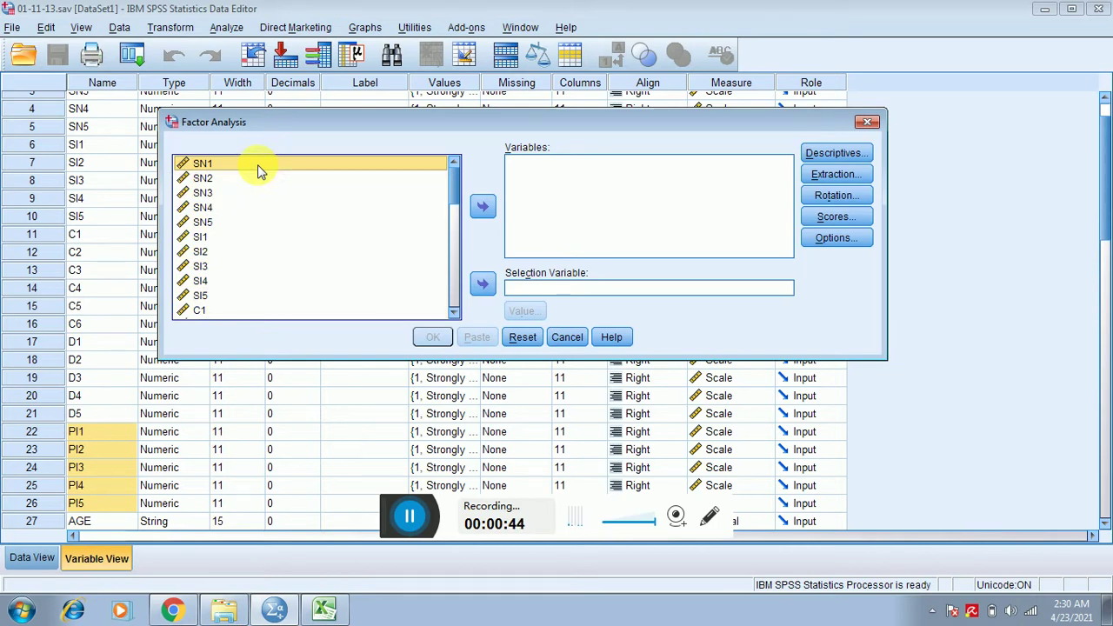
{"action": "key", "text": "shift+Down"}
{"action": "key", "text": "shift+Down"}
{"action": "key", "text": "shift+Down"}
{"action": "key", "text": "shift+Down"}
{"action": "key", "text": "shift+Down"}
{"action": "key", "text": "shift+Down"}
{"action": "key", "text": "shift+Down"}
{"action": "key", "text": "shift+Down"}
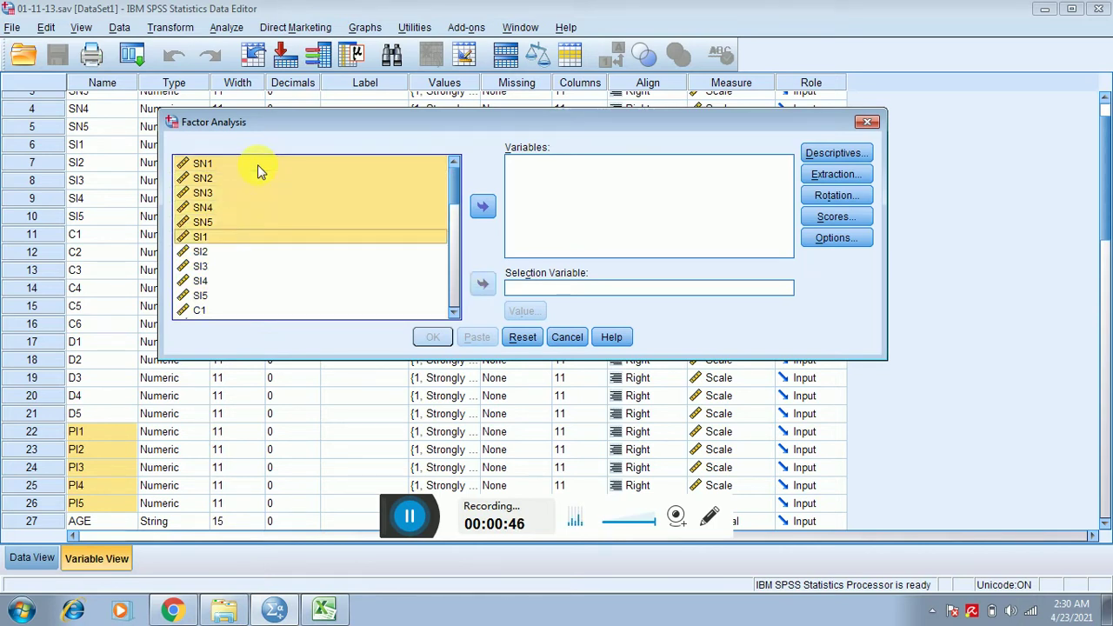
{"action": "key", "text": "shift+Down"}
{"action": "key", "text": "shift+Down"}
{"action": "key", "text": "shift+Down"}
{"action": "key", "text": "shift+Down"}
{"action": "key", "text": "shift+Down"}
{"action": "key", "text": "shift+Down"}
{"action": "key", "text": "shift+Down"}
{"action": "key", "text": "shift+Down"}
{"action": "key", "text": "shift+Down"}
{"action": "key", "text": "shift+Down"}
{"action": "key", "text": "shift+Down"}
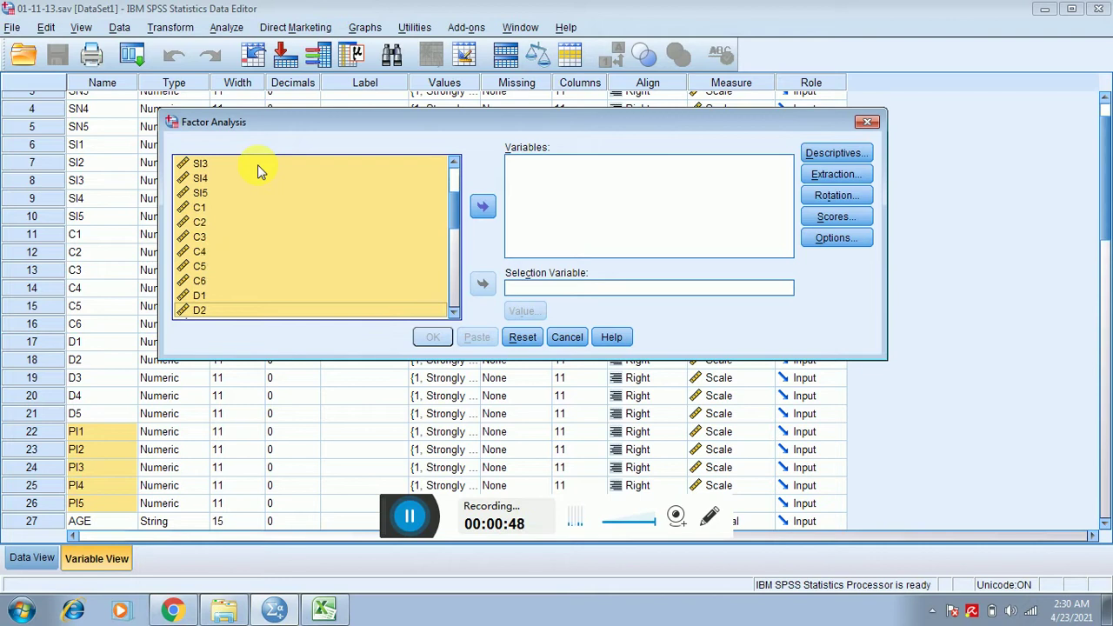
{"action": "key", "text": "shift+Down"}
{"action": "key", "text": "shift+Down"}
{"action": "key", "text": "shift+Down"}
{"action": "key", "text": "shift+Down"}
{"action": "key", "text": "shift+Down"}
{"action": "key", "text": "shift+Down"}
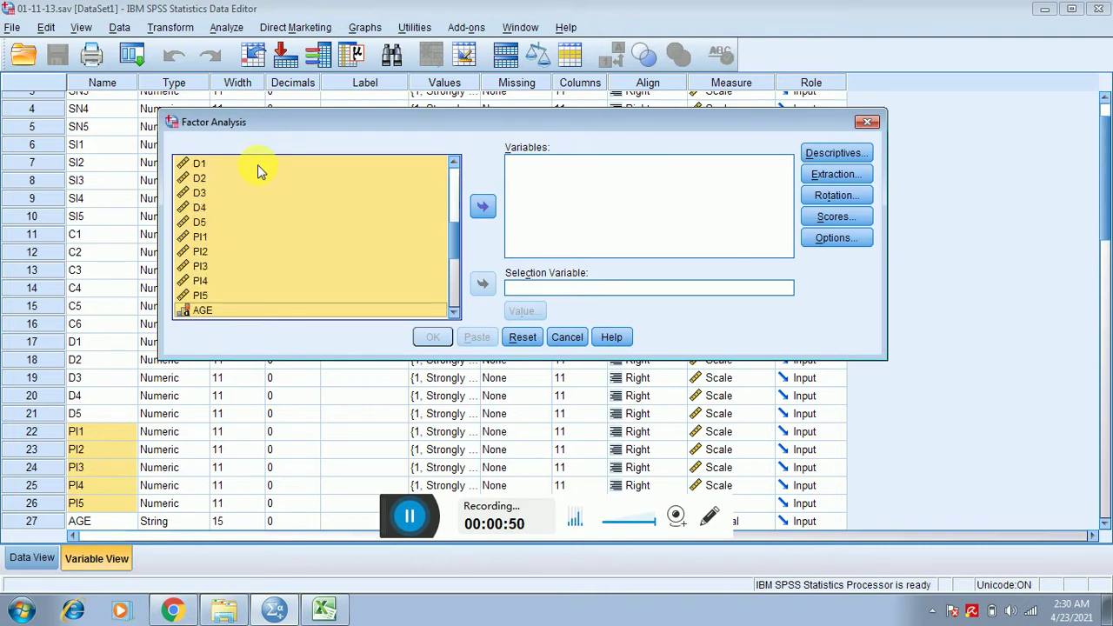
Step: Add SN1–PI5 to the analysed variables and keep the KMO and Bartlett's test in Descriptives
{"action": "left_click", "coordinate": [482, 213]}
{"action": "left_click", "coordinate": [822, 159]}
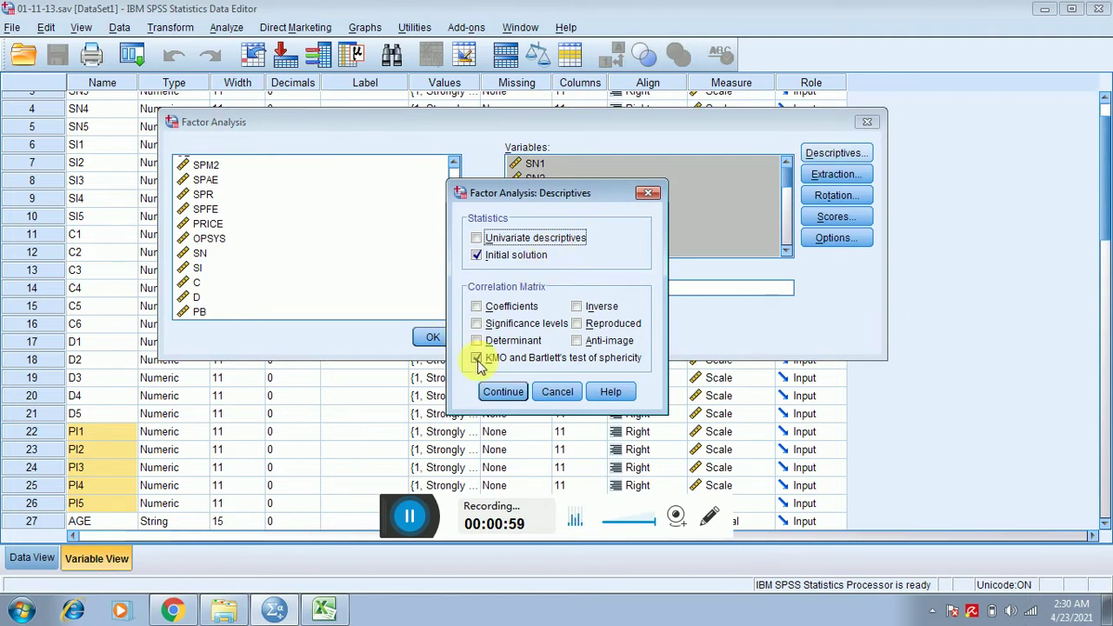
{"action": "left_click", "coordinate": [477, 360]}
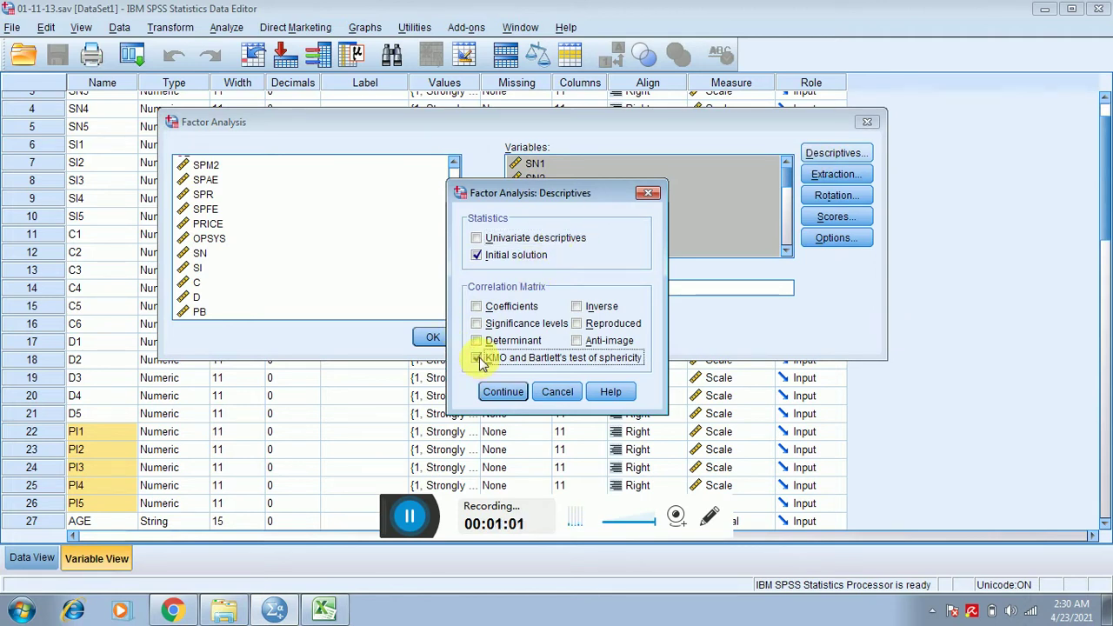
{"action": "left_click", "coordinate": [478, 360]}
{"action": "left_click", "coordinate": [504, 392]}
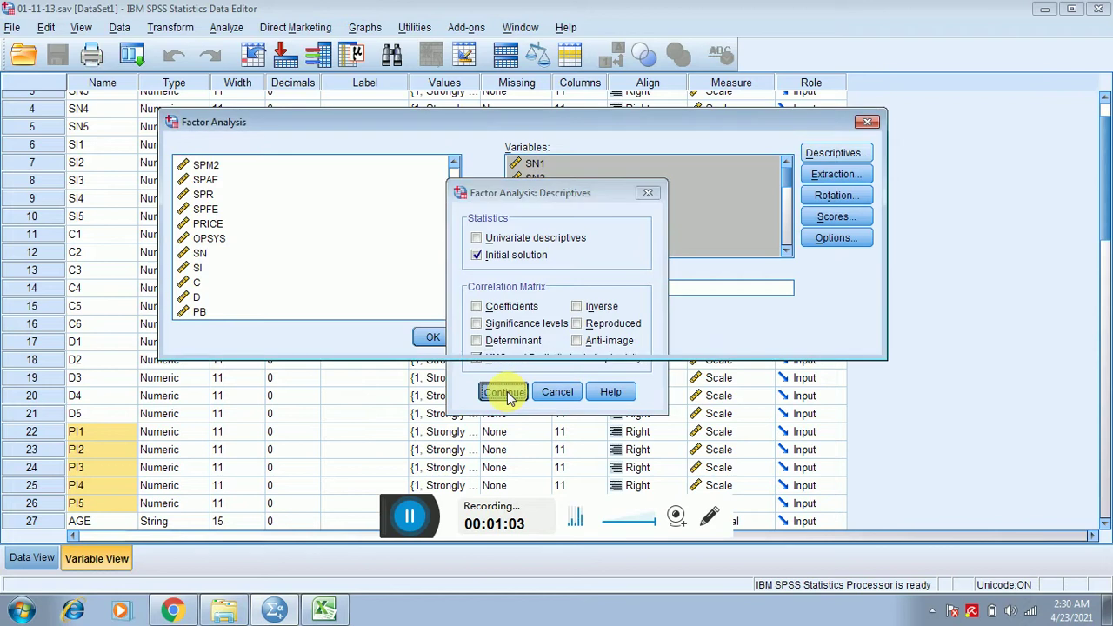
Step: Extract a fixed number of 5 factors and choose Varimax rotation
{"action": "left_click", "coordinate": [843, 175]}
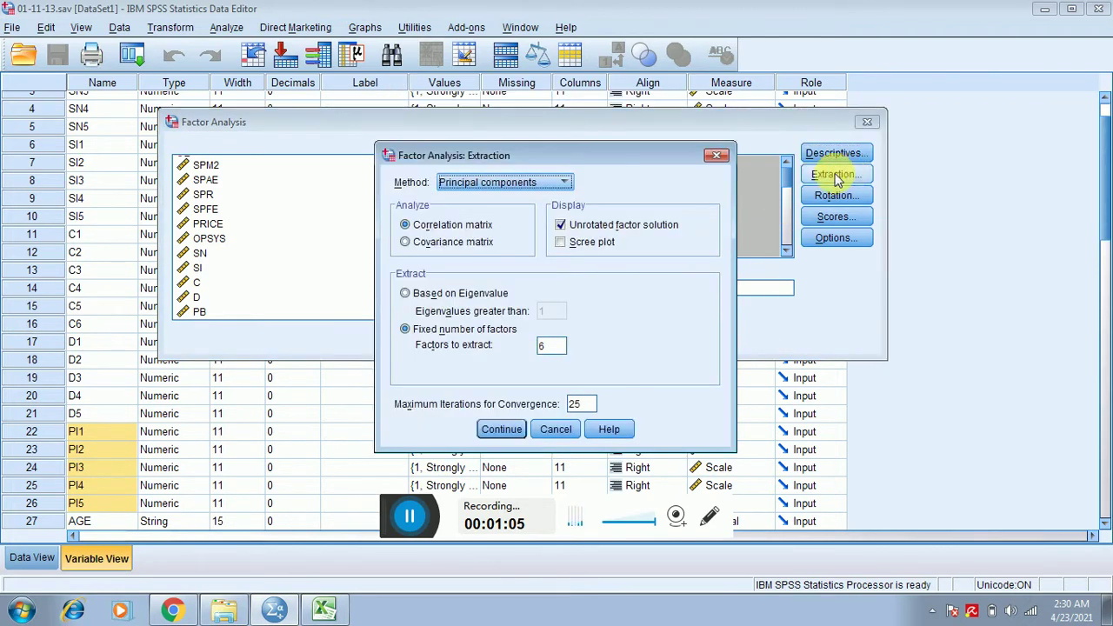
{"action": "left_click", "coordinate": [405, 330]}
{"action": "double_click", "coordinate": [551, 346]}
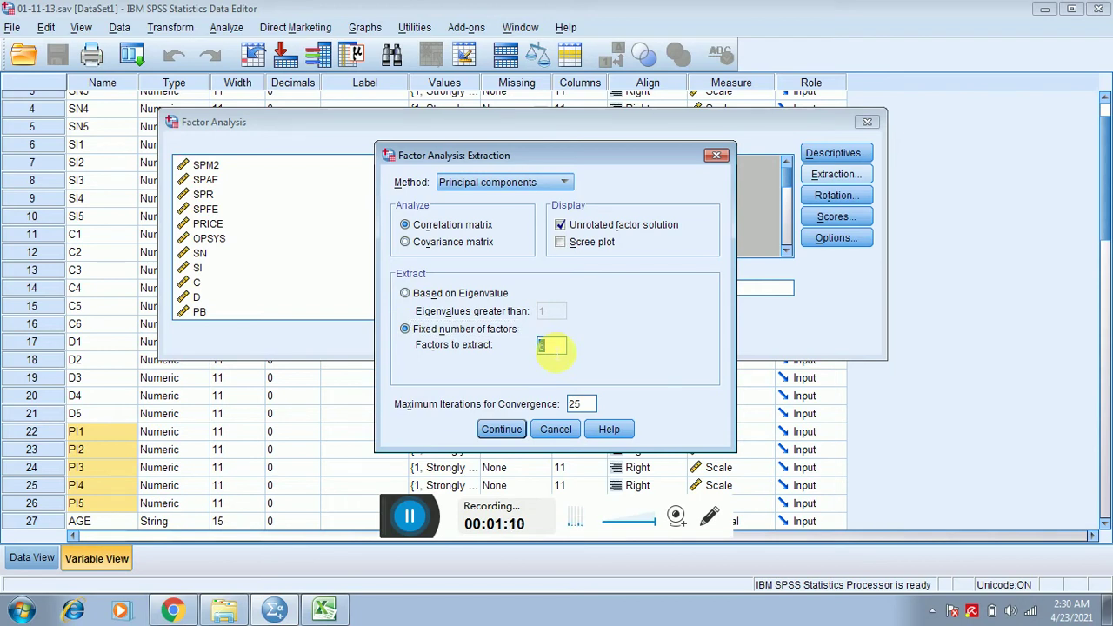
{"action": "type", "text": "5"}
{"action": "left_click", "coordinate": [502, 431]}
{"action": "left_click", "coordinate": [836, 200]}
{"action": "left_click", "coordinate": [487, 252]}
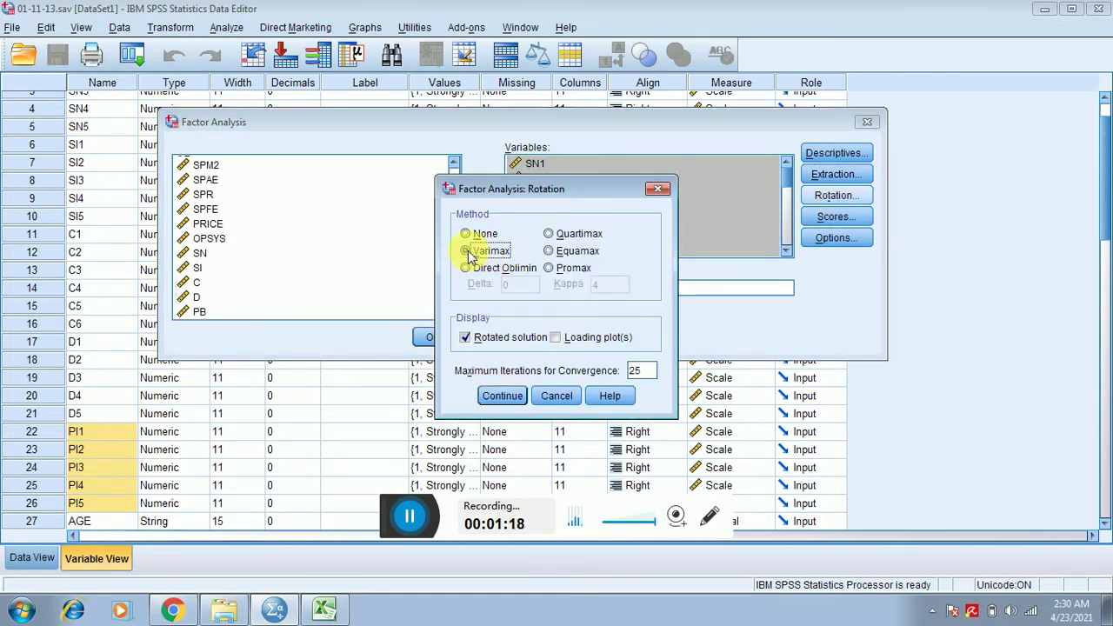
Step: Confirm the Varimax rotation and leave the factor Scores settings unchanged
{"action": "left_click", "coordinate": [501, 396]}
{"action": "left_click", "coordinate": [832, 218]}
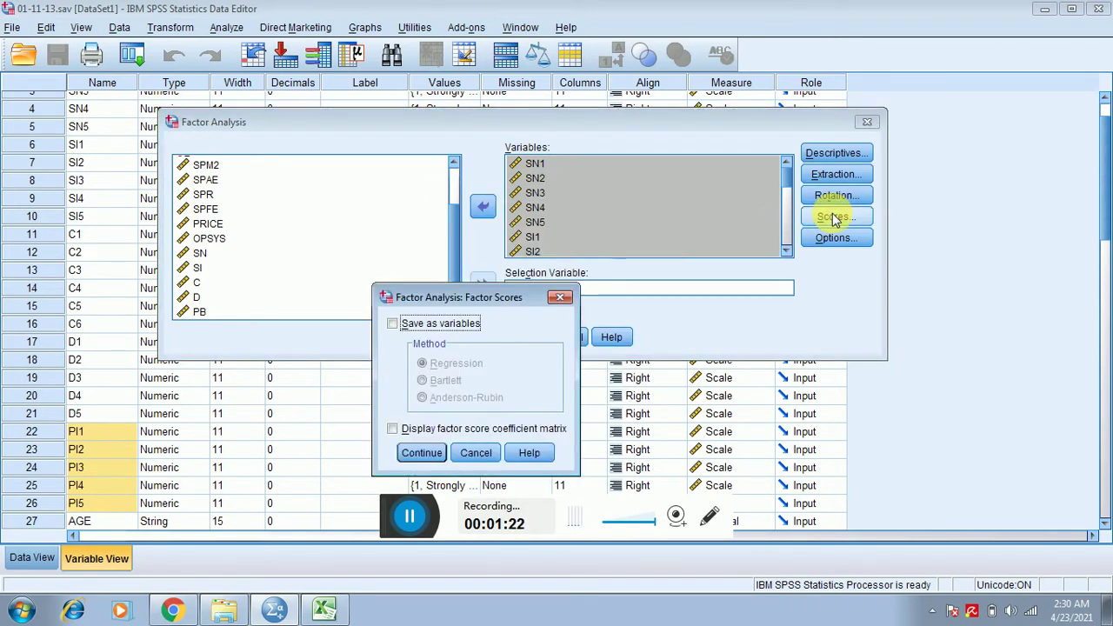
{"action": "left_click", "coordinate": [559, 297]}
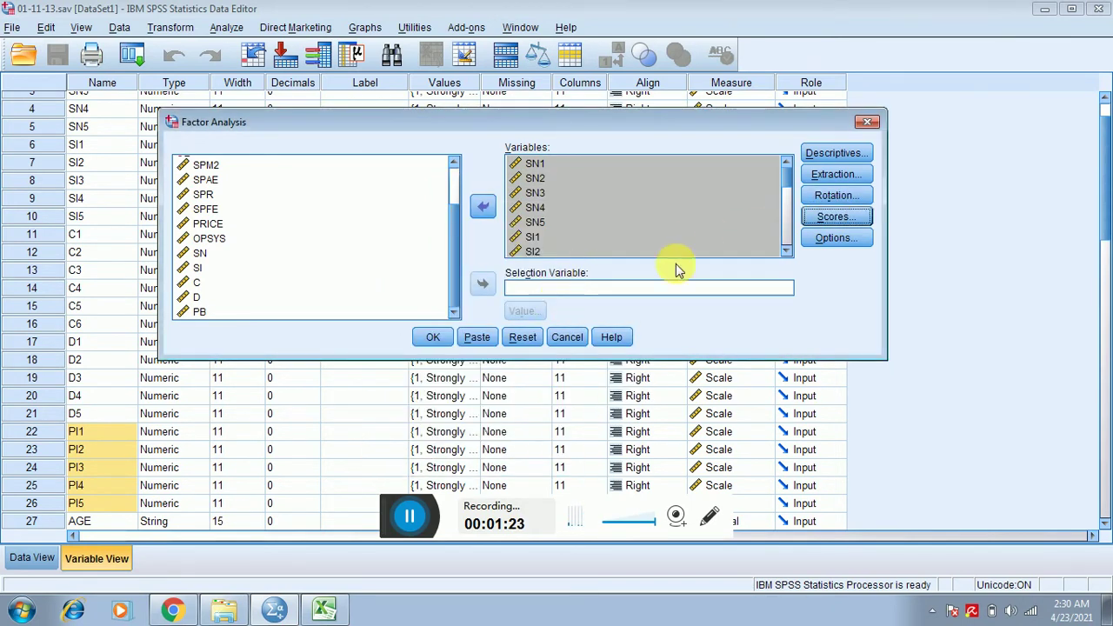
Step: Suppress coefficients with absolute value below .50 and run the factor analysis
{"action": "left_click", "coordinate": [850, 246]}
{"action": "left_click", "coordinate": [475, 348]}
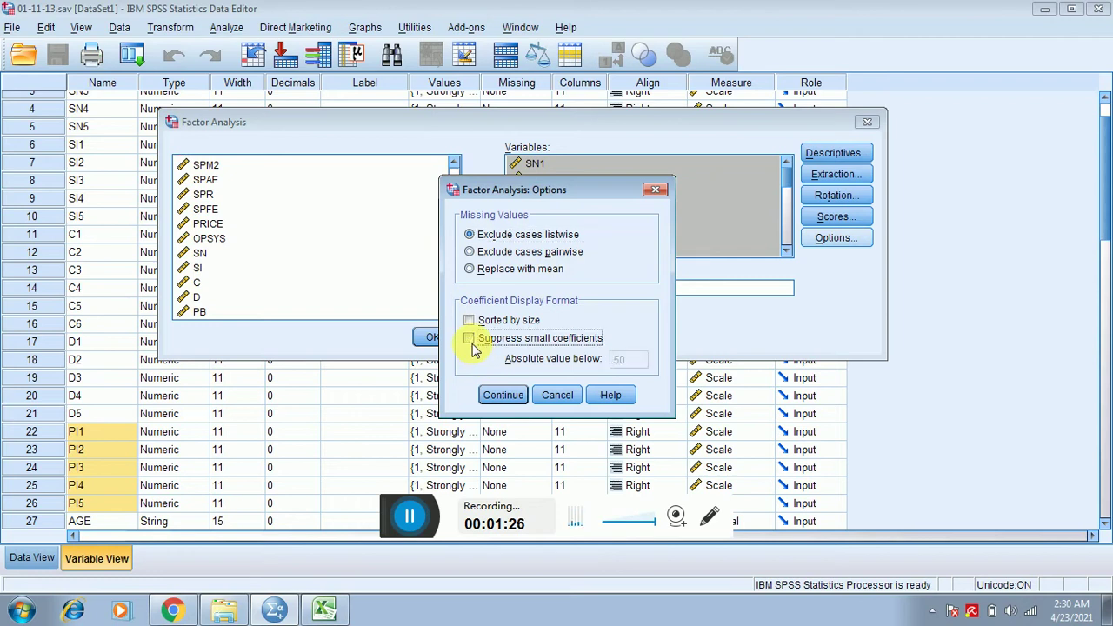
{"action": "left_click", "coordinate": [475, 347]}
{"action": "double_click", "coordinate": [643, 364]}
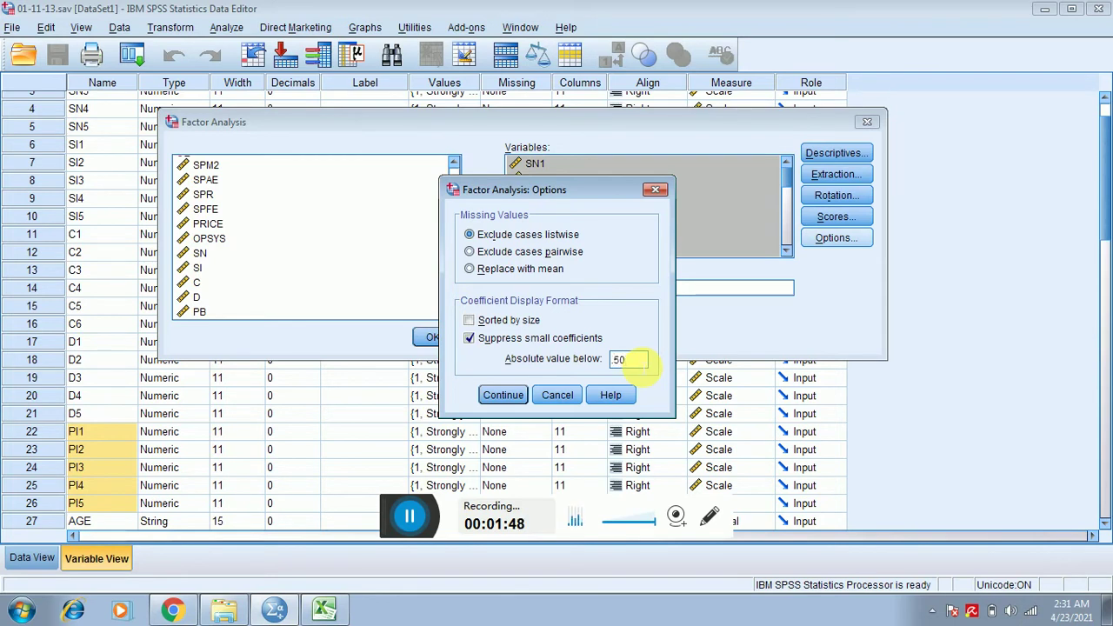
{"action": "left_click", "coordinate": [496, 398]}
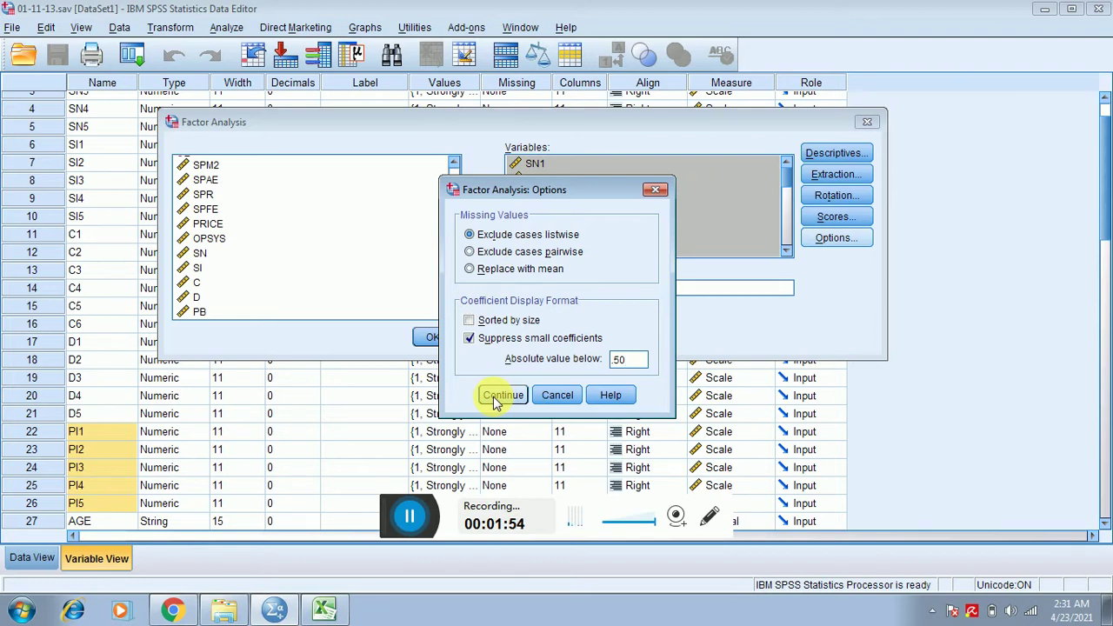
{"action": "left_click", "coordinate": [495, 397]}
{"action": "left_click", "coordinate": [430, 338]}
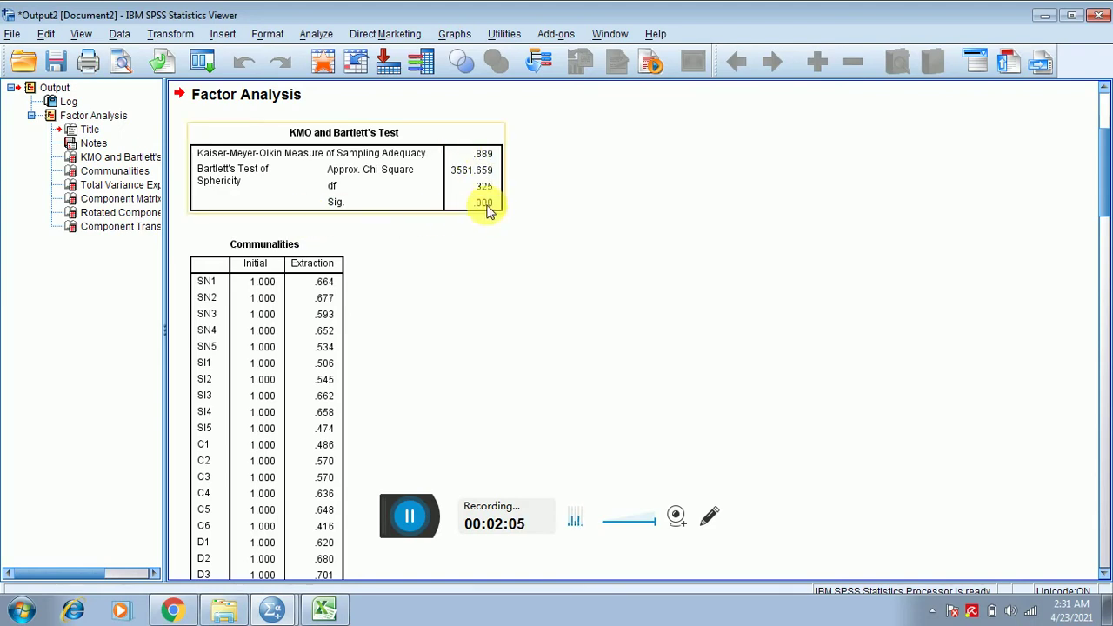
Step: Go to the Rotated Component Matrix in the Viewer and copy the table for Excel
{"action": "left_click", "coordinate": [75, 215]}
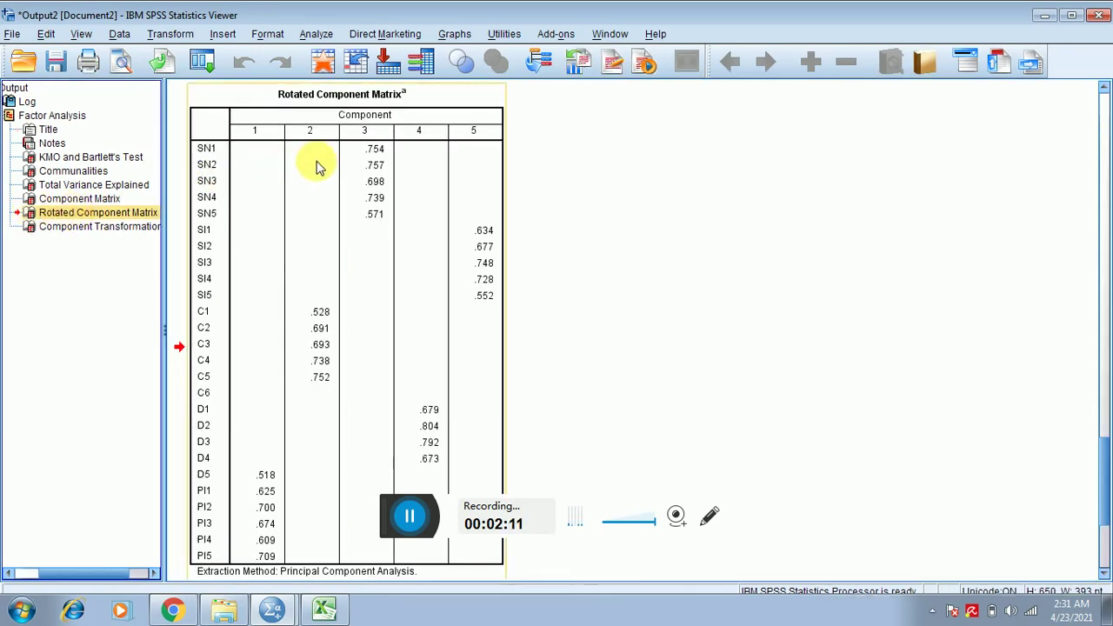
{"action": "left_click", "coordinate": [397, 512]}
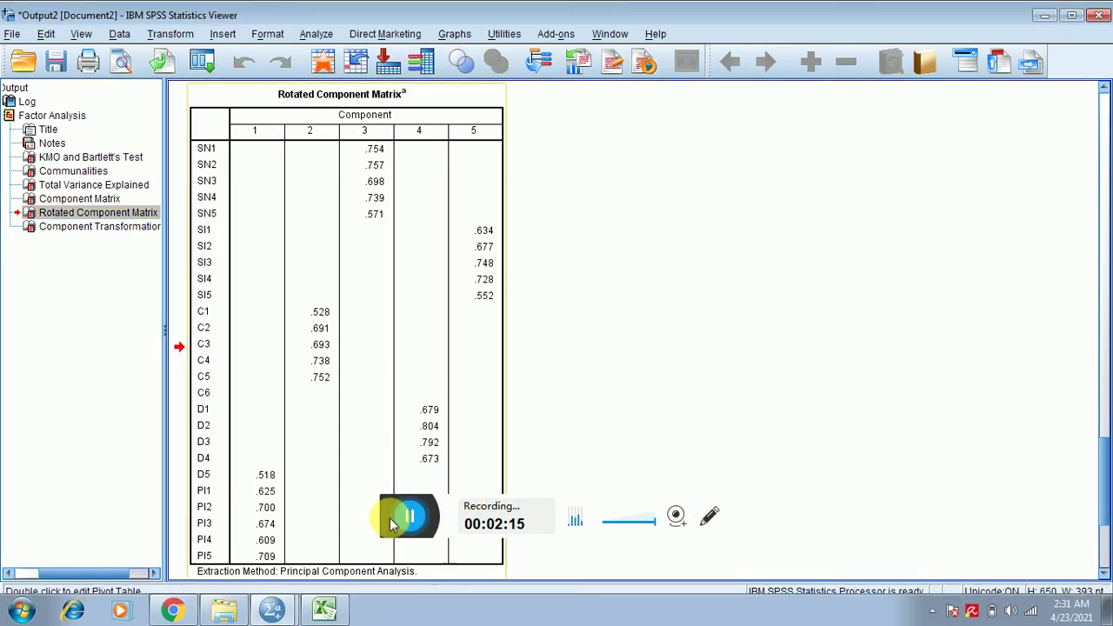
{"action": "left_click_drag", "start_coordinate": [394, 517], "coordinate": [585, 535]}
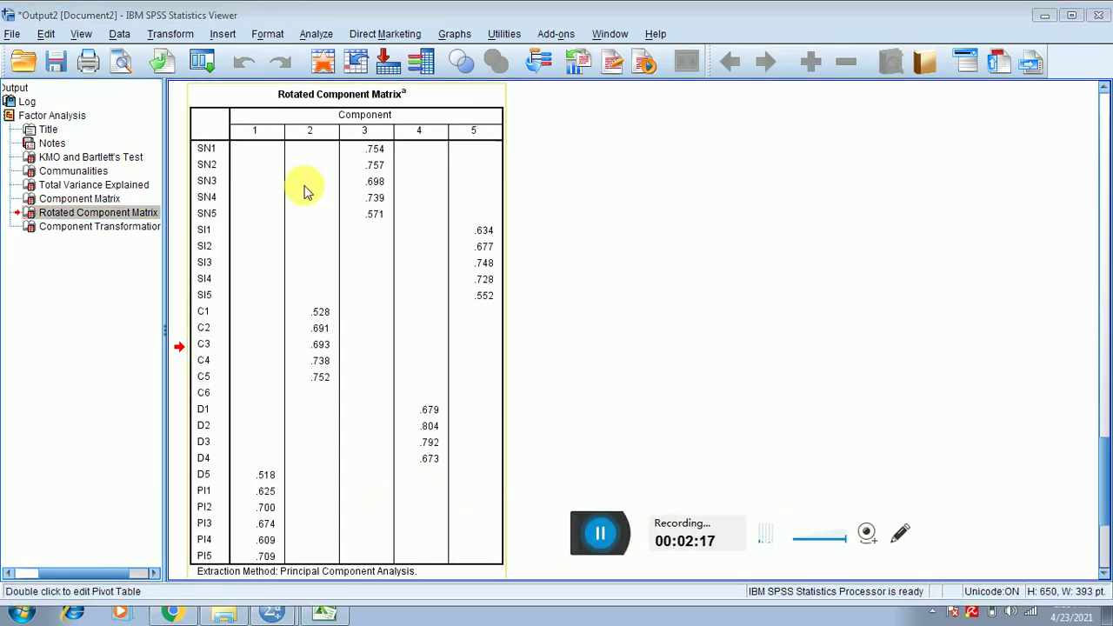
{"action": "right_click", "coordinate": [283, 166]}
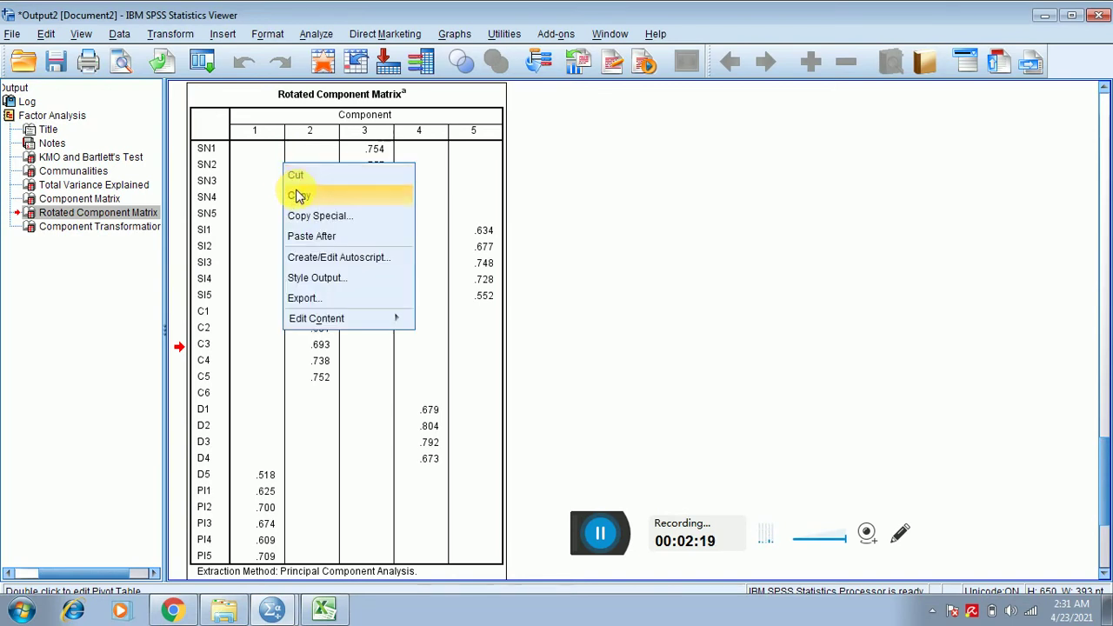
{"action": "left_click", "coordinate": [300, 195]}
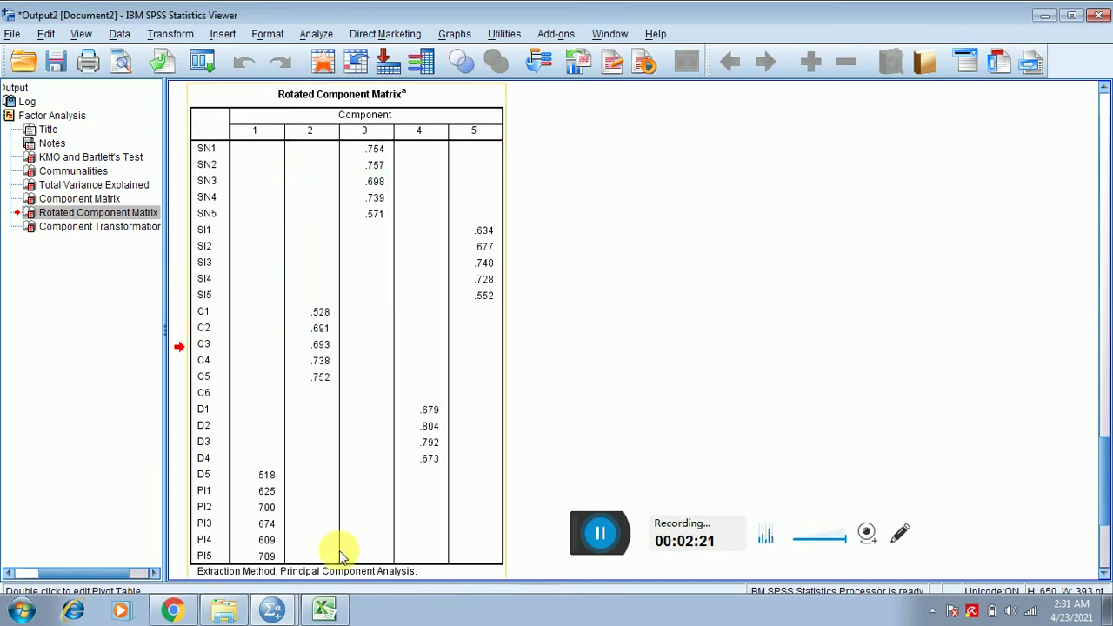
{"action": "left_click", "coordinate": [324, 610]}
Step: Paste the rotated component matrix into Excel starting at cell B2
{"action": "key", "text": "Down"}
{"action": "key", "text": "Right"}
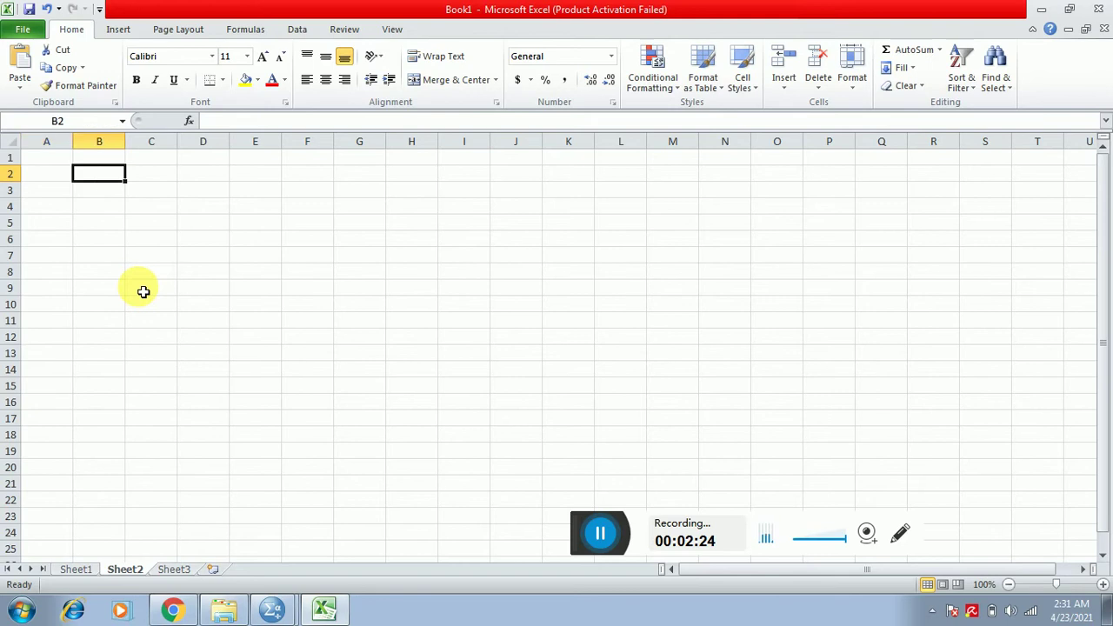
{"action": "key", "text": "ctrl+v"}
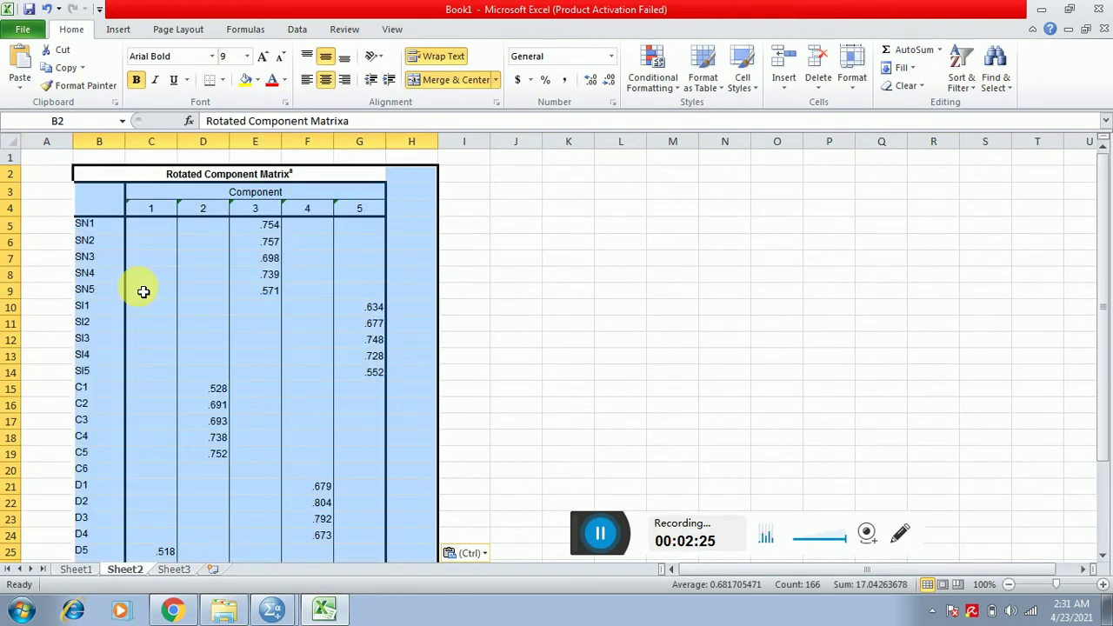
{"action": "left_click", "coordinate": [448, 193]}
Step: Fill the SN1–SN5 and SI1–SI5 loading rows yellow
{"action": "left_click", "coordinate": [86, 232]}
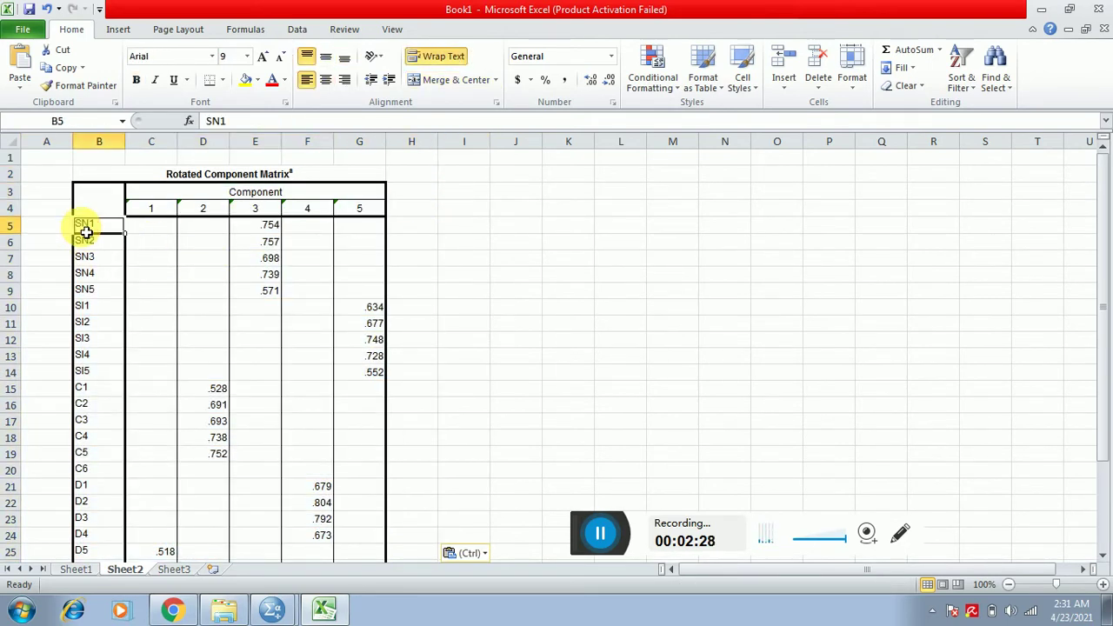
{"action": "key", "text": "shift+Down"}
{"action": "key", "text": "shift+Down"}
{"action": "key", "text": "shift+Down"}
{"action": "key", "text": "shift+Down"}
{"action": "key", "text": "shift+Right"}
{"action": "key", "text": "shift+Right"}
{"action": "key", "text": "shift+Right"}
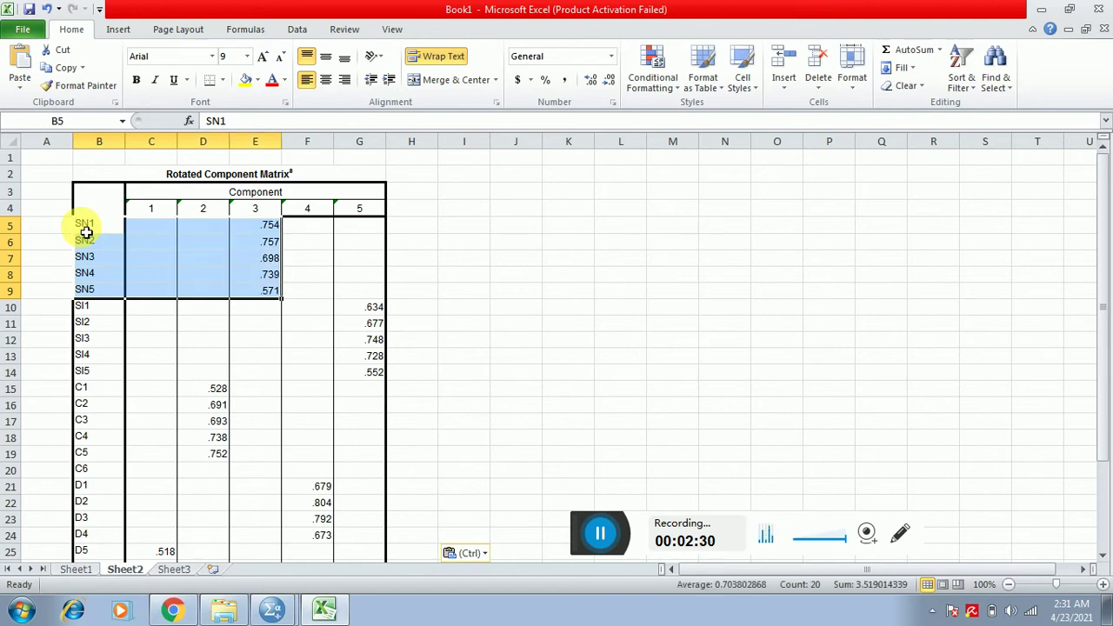
{"action": "left_click", "coordinate": [248, 81]}
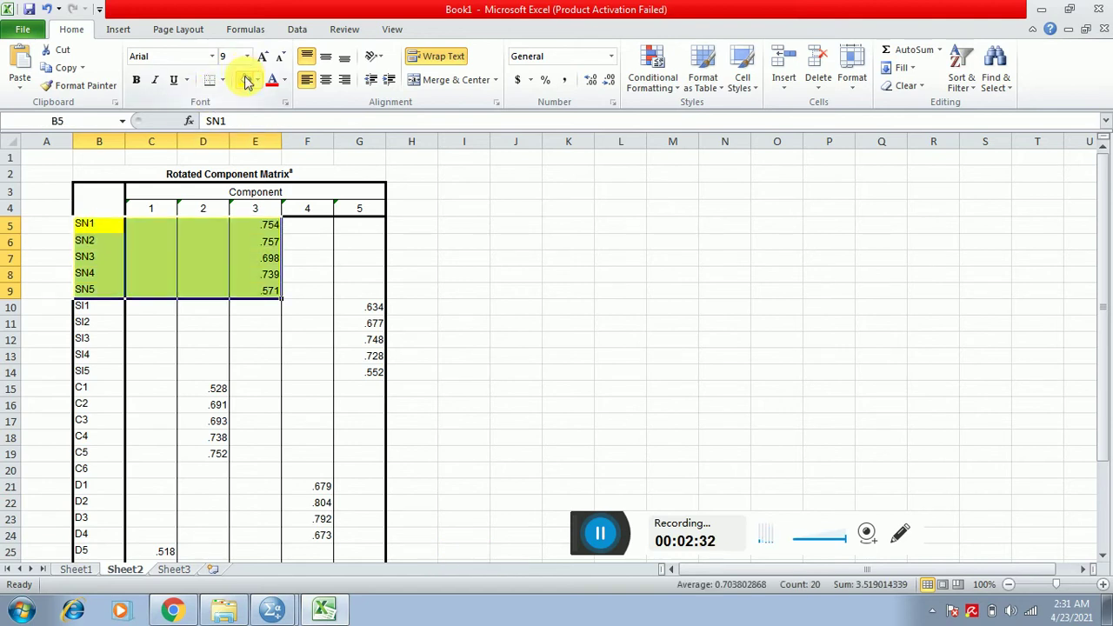
{"action": "key", "text": "Down"}
{"action": "key", "text": "Down"}
{"action": "key", "text": "Down"}
{"action": "key", "text": "Down"}
{"action": "key", "text": "Down"}
{"action": "key", "text": "shift+Down"}
{"action": "key", "text": "shift+Down"}
{"action": "key", "text": "shift+Down"}
{"action": "key", "text": "shift+Down"}
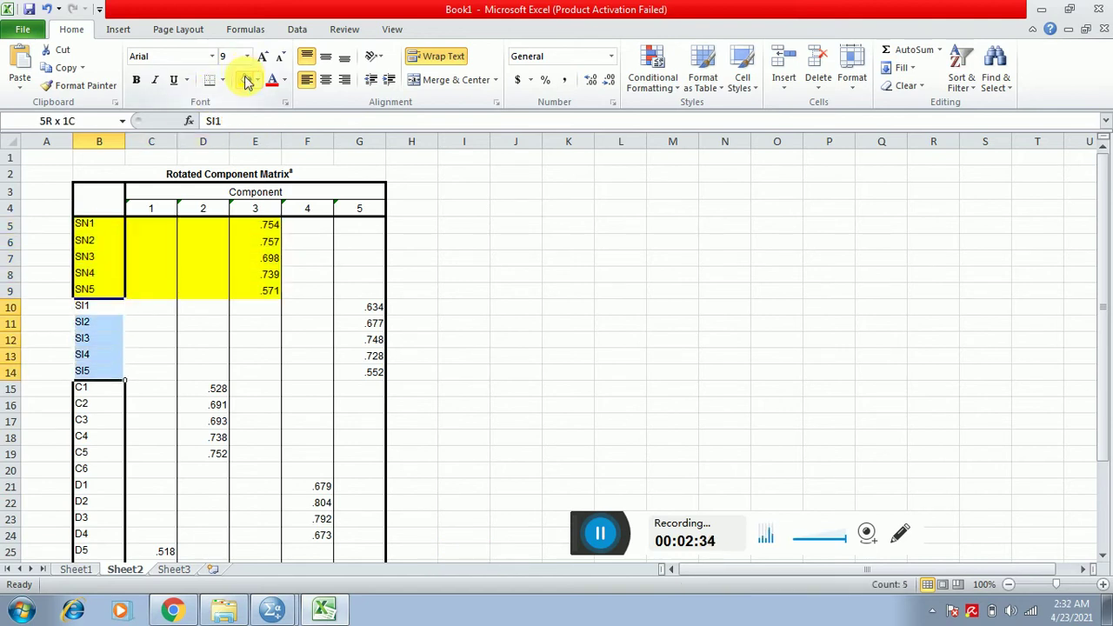
{"action": "key", "text": "shift+Right"}
{"action": "key", "text": "shift+Right"}
{"action": "key", "text": "shift+Right"}
{"action": "key", "text": "shift+Right"}
{"action": "key", "text": "shift+Right"}
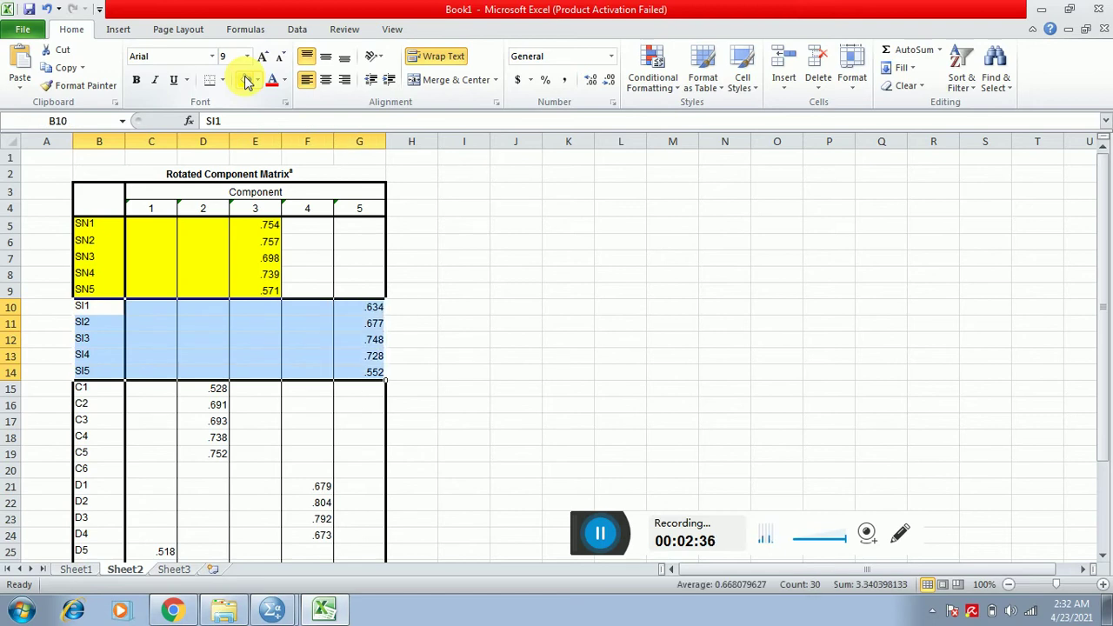
{"action": "left_click", "coordinate": [248, 81]}
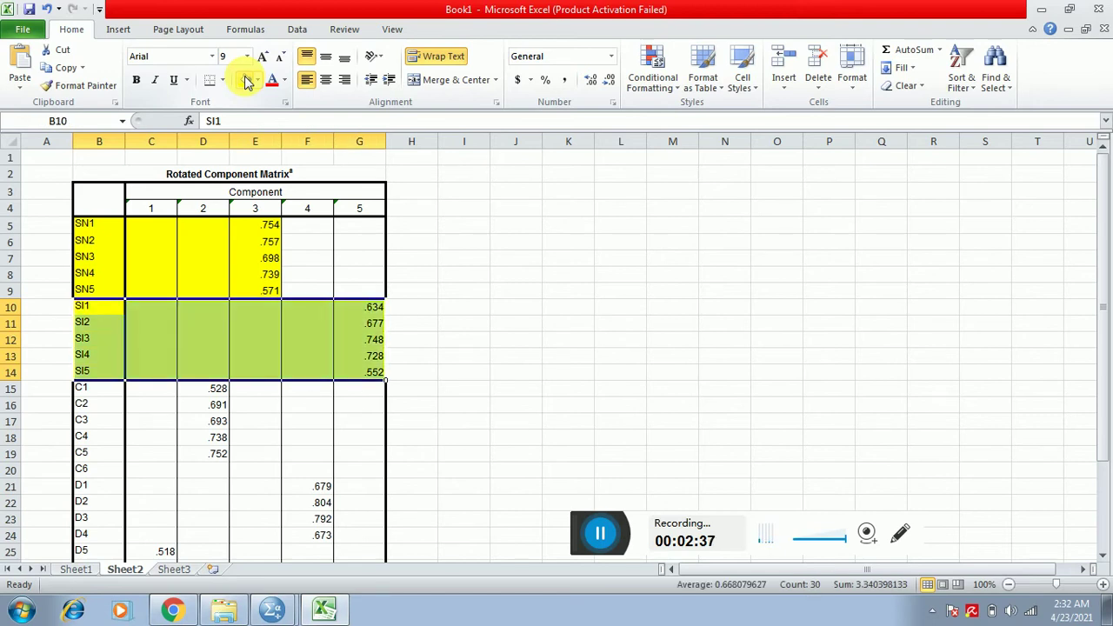
Step: Fill the C1–C5 loading rows yellow, leaving C6 unshaded
{"action": "key", "text": "Down"}
{"action": "key", "text": "Down"}
{"action": "key", "text": "Down"}
{"action": "key", "text": "Down"}
{"action": "key", "text": "Down"}
{"action": "key", "text": "shift+Right"}
{"action": "key", "text": "shift+Right"}
{"action": "key", "text": "shift+Right"}
{"action": "key", "text": "shift+Left"}
{"action": "key", "text": "shift+Down"}
{"action": "key", "text": "shift+Down"}
{"action": "key", "text": "shift+Down"}
{"action": "key", "text": "shift+Down"}
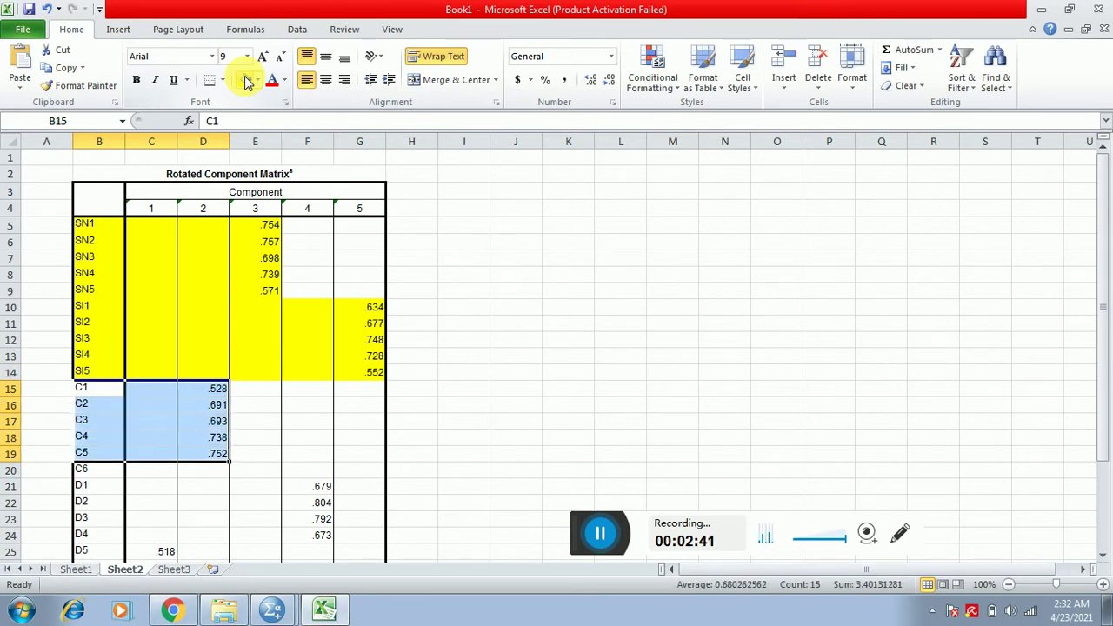
{"action": "left_click", "coordinate": [248, 81]}
{"action": "key", "text": "Down"}
{"action": "key", "text": "Down"}
{"action": "key", "text": "Down"}
{"action": "key", "text": "Down"}
{"action": "key", "text": "Down"}
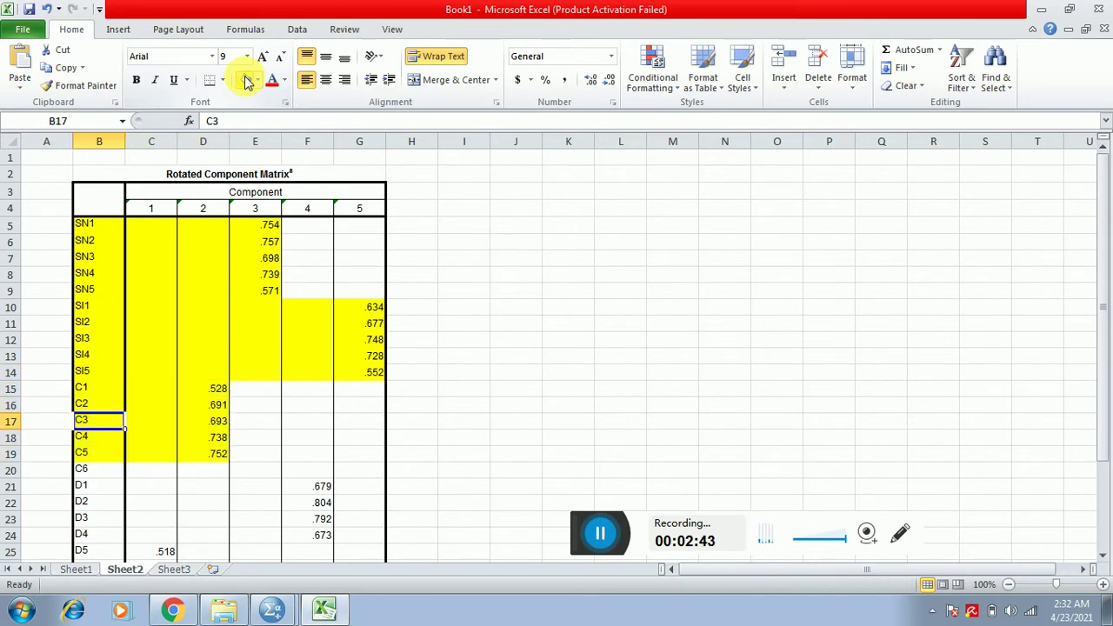
{"action": "key", "text": "shift+Right"}
{"action": "key", "text": "shift+Right"}
{"action": "key", "text": "shift+Right"}
{"action": "key", "text": "shift+Right"}
{"action": "key", "text": "shift+Right"}
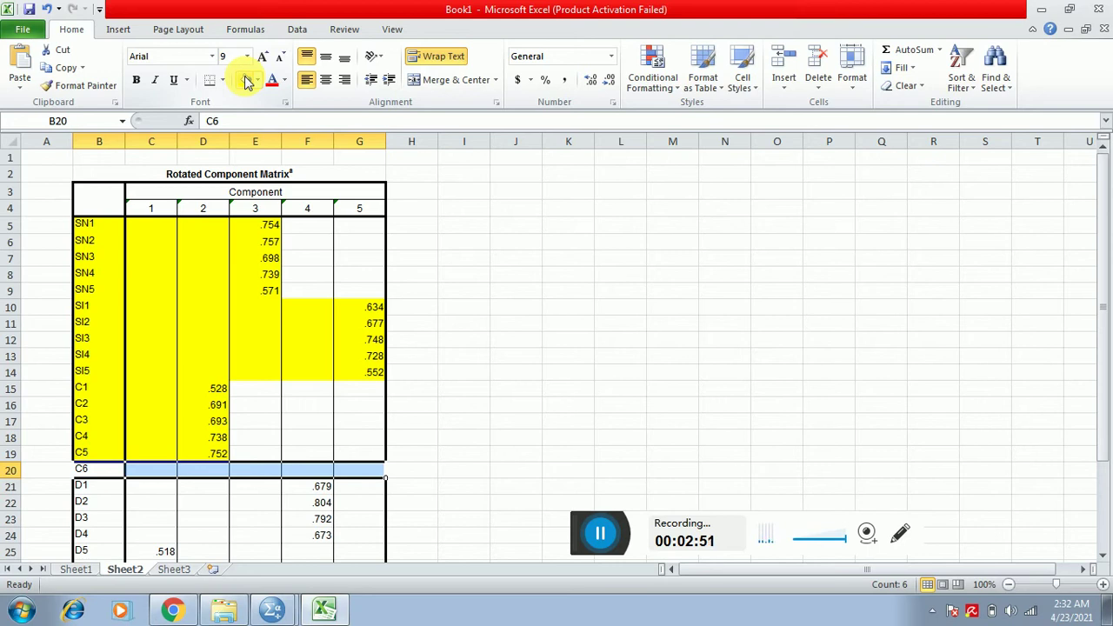
Step: Fill the D1–D4 loading rows yellow
{"action": "key", "text": "Down"}
{"action": "key", "text": "Down"}
{"action": "key", "text": "Down"}
{"action": "key", "text": "Down"}
{"action": "key", "text": "Down"}
{"action": "key", "text": "Down"}
{"action": "key", "text": "Down"}
{"action": "key", "text": "Down"}
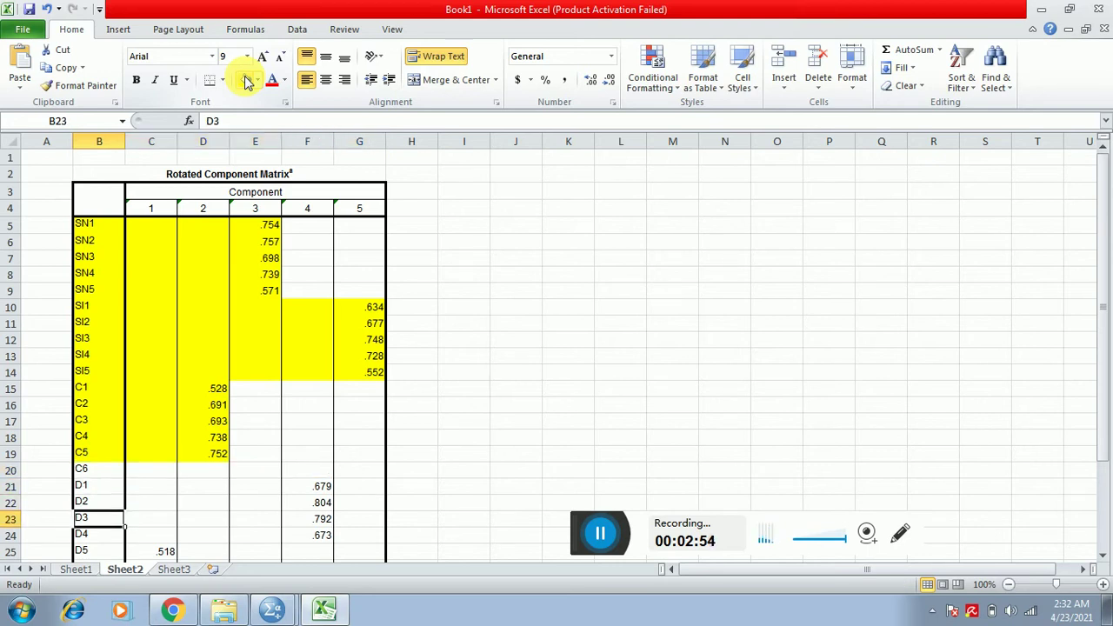
{"action": "key", "text": "Down"}
{"action": "key", "text": "Down"}
{"action": "key", "text": "Down"}
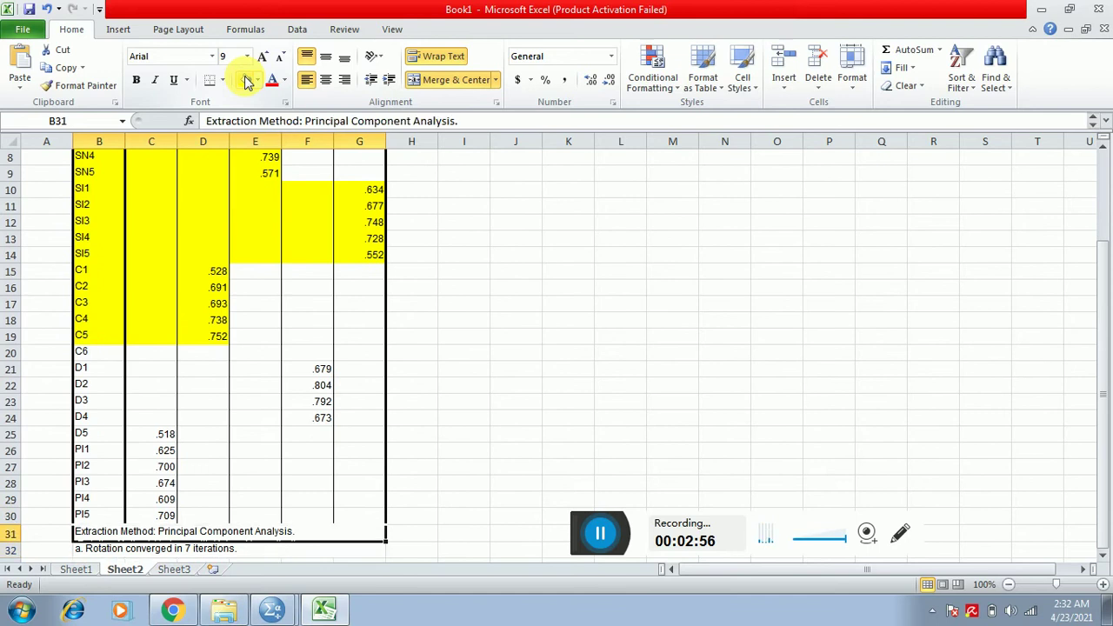
{"action": "key", "text": "Up"}
{"action": "key", "text": "Up"}
{"action": "key", "text": "Up"}
{"action": "key", "text": "Up"}
{"action": "key", "text": "Up"}
{"action": "key", "text": "Up"}
{"action": "key", "text": "Up"}
{"action": "key", "text": "Up"}
{"action": "key", "text": "Up"}
{"action": "key", "text": "Up"}
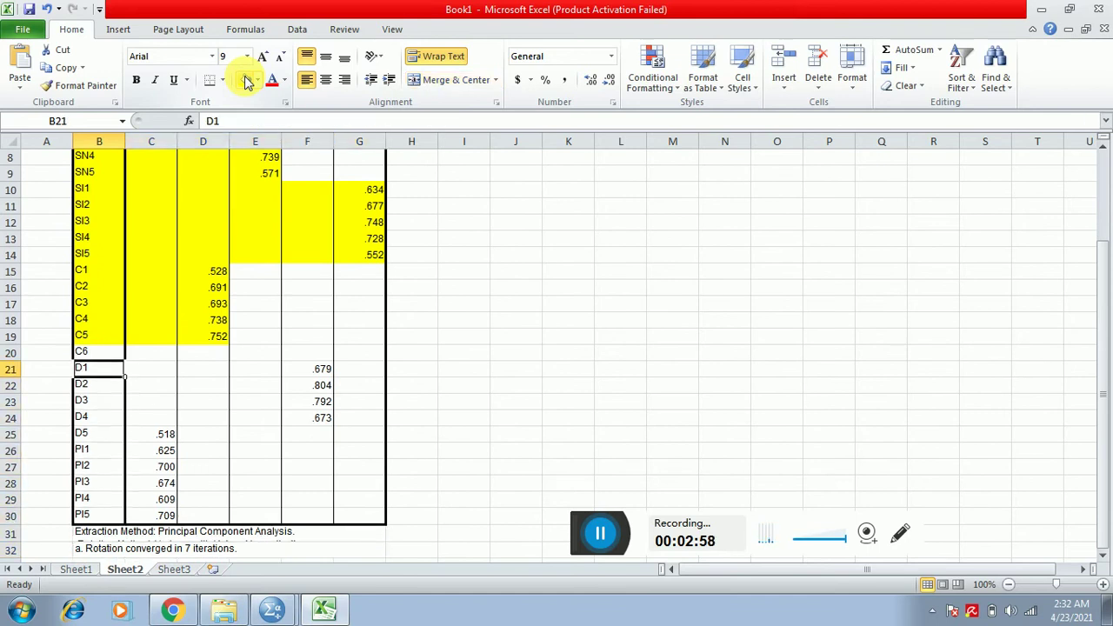
{"action": "key", "text": "shift+Down"}
{"action": "key", "text": "shift+Down"}
{"action": "key", "text": "shift+Down"}
{"action": "key", "text": "shift+Right"}
{"action": "key", "text": "shift+Right"}
{"action": "key", "text": "shift+Right"}
{"action": "key", "text": "shift+Right"}
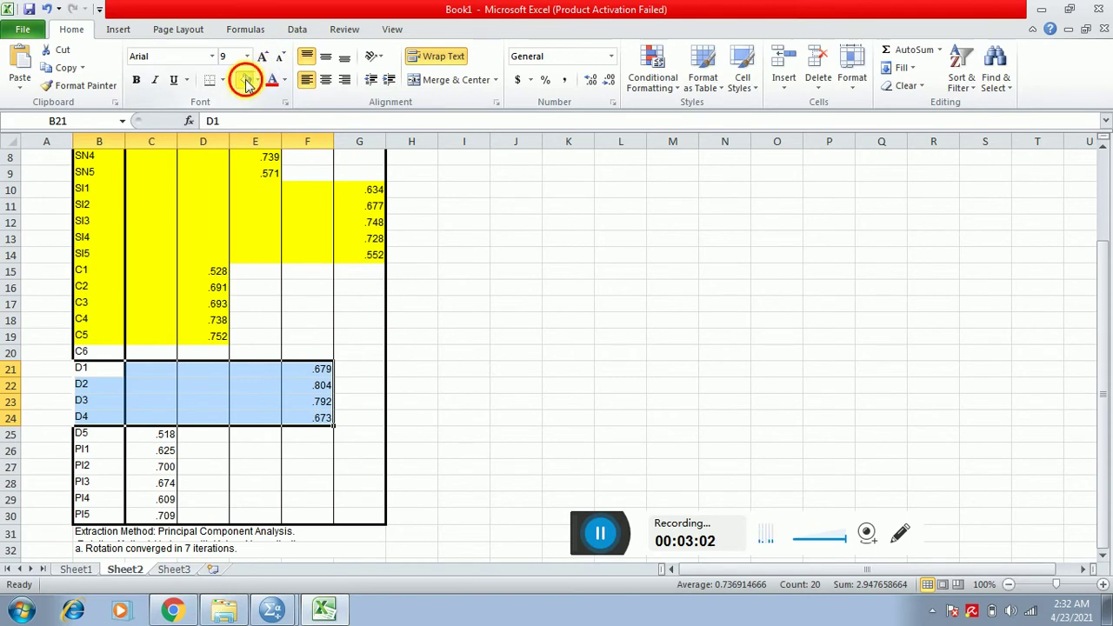
{"action": "left_click", "coordinate": [248, 80]}
Step: Skip D5 and fill the PI1–PI5 loading rows yellow
{"action": "key", "text": "Down"}
{"action": "key", "text": "Down"}
{"action": "key", "text": "Down"}
{"action": "key", "text": "Down"}
{"action": "key", "text": "shift+Right"}
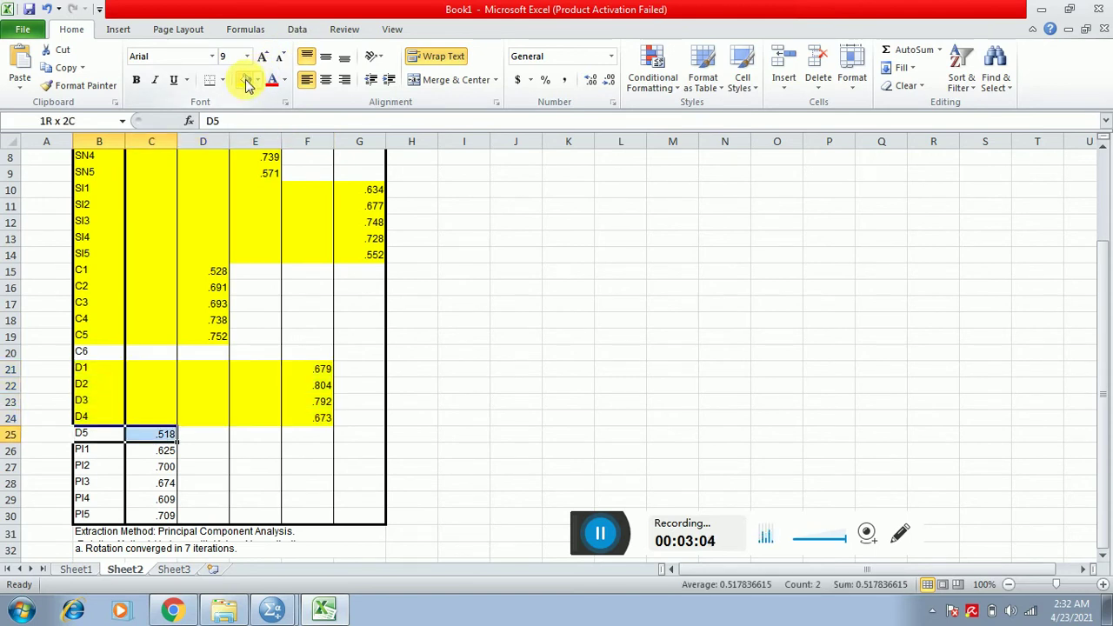
{"action": "key", "text": "Down"}
{"action": "key", "text": "shift+Right"}
{"action": "key", "text": "shift+Right"}
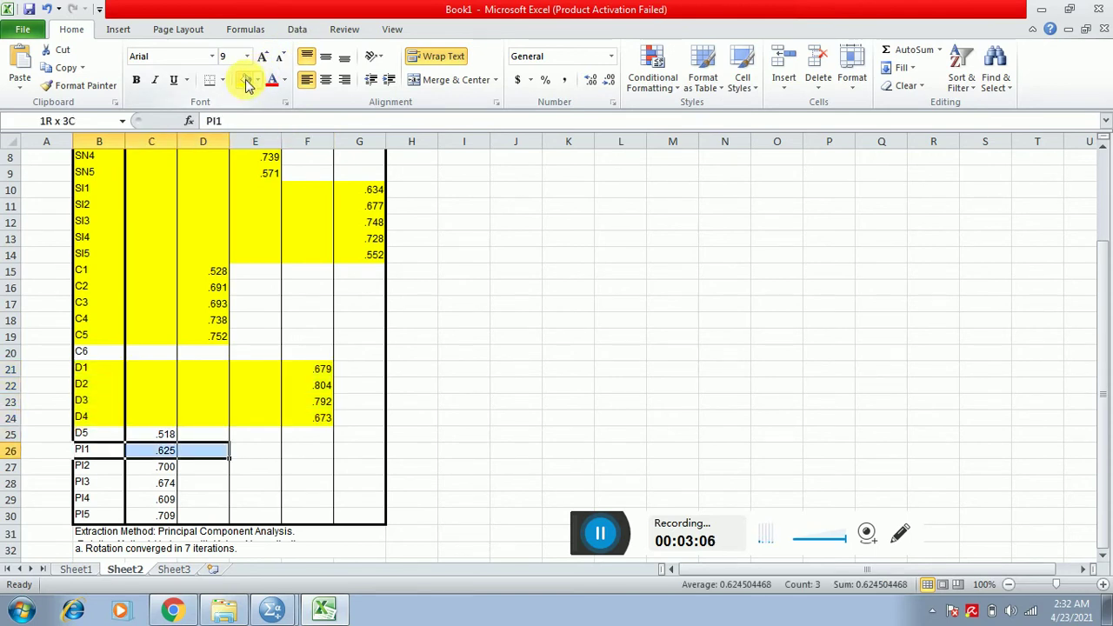
{"action": "key", "text": "shift+Left"}
{"action": "key", "text": "shift+Down"}
{"action": "key", "text": "shift+Down"}
{"action": "key", "text": "shift+Down"}
{"action": "key", "text": "shift+Down"}
{"action": "left_click", "coordinate": [248, 80]}
{"action": "key", "text": "Up"}
{"action": "key", "text": "Up"}
{"action": "key", "text": "Up"}
{"action": "key", "text": "Up"}
{"action": "key", "text": "Up"}
{"action": "key", "text": "Up"}
{"action": "key", "text": "Up"}
{"action": "key", "text": "Up"}
{"action": "key", "text": "Down"}
{"action": "key", "text": "Down"}
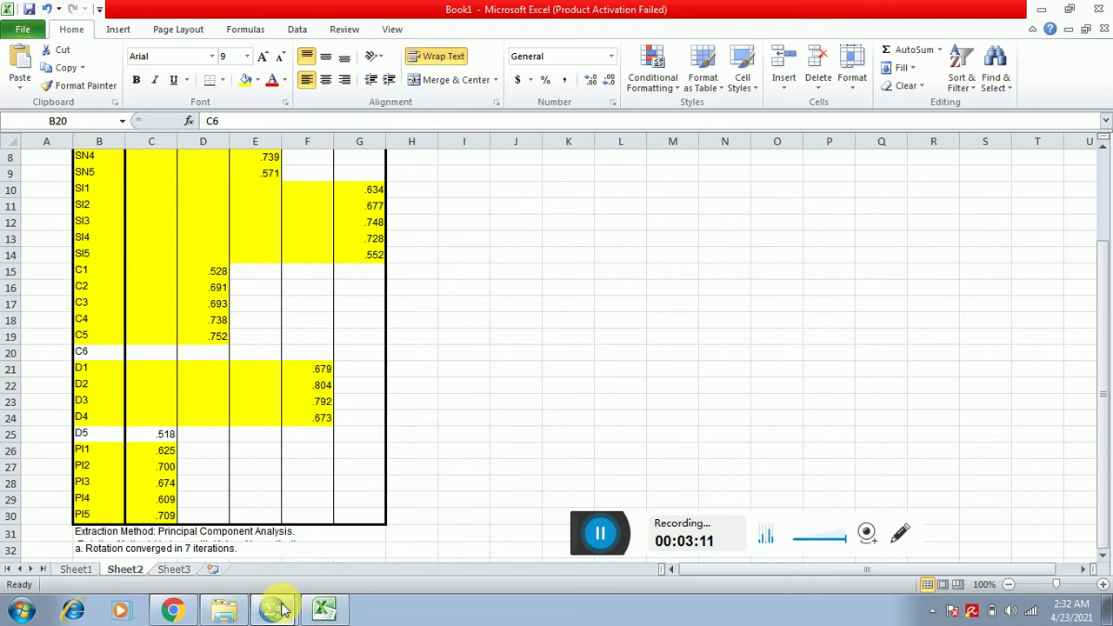
{"action": "key", "text": "alt+Tab"}
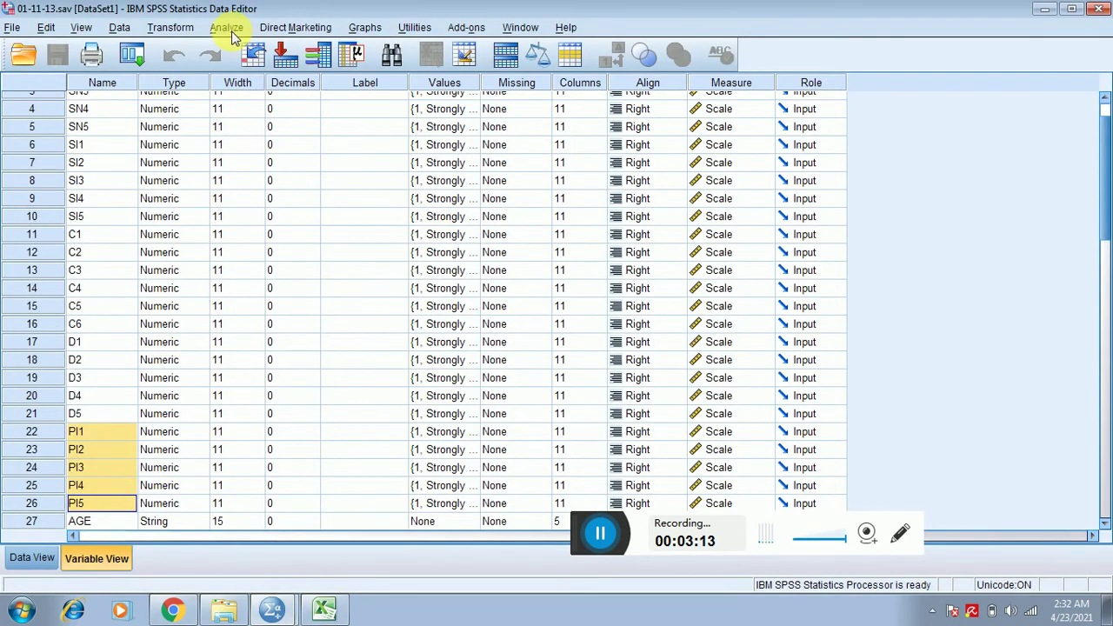
Step: Reopen the Factor Analysis dialog, glancing back at the highlighted Excel table
{"action": "left_click", "coordinate": [228, 29]}
{"action": "mouse_move", "coordinate": [356, 275]}
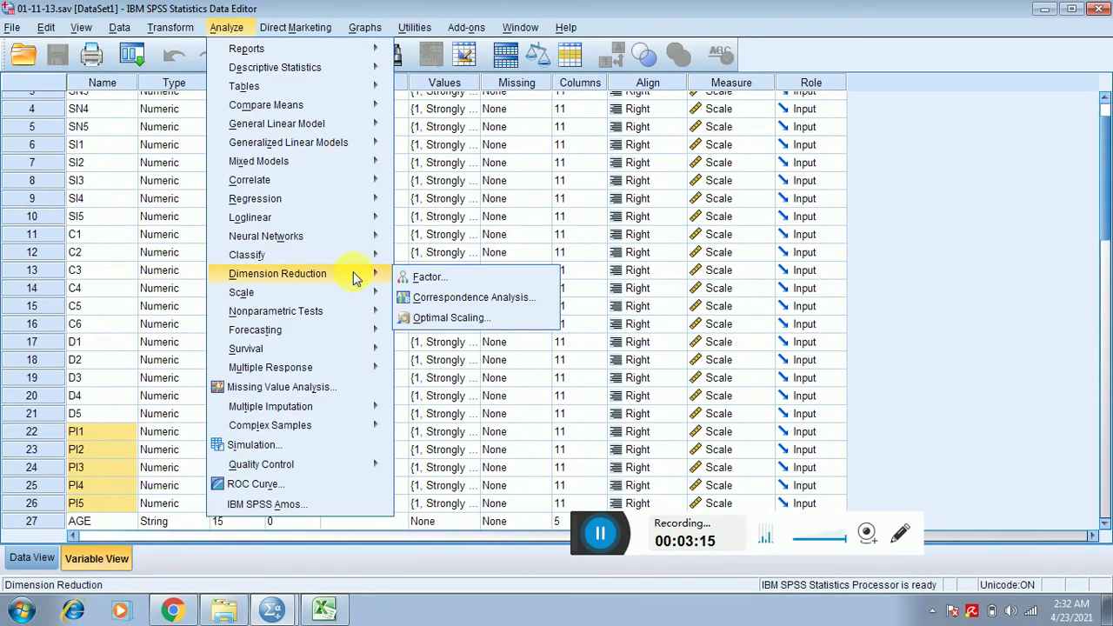
{"action": "left_click", "coordinate": [419, 278]}
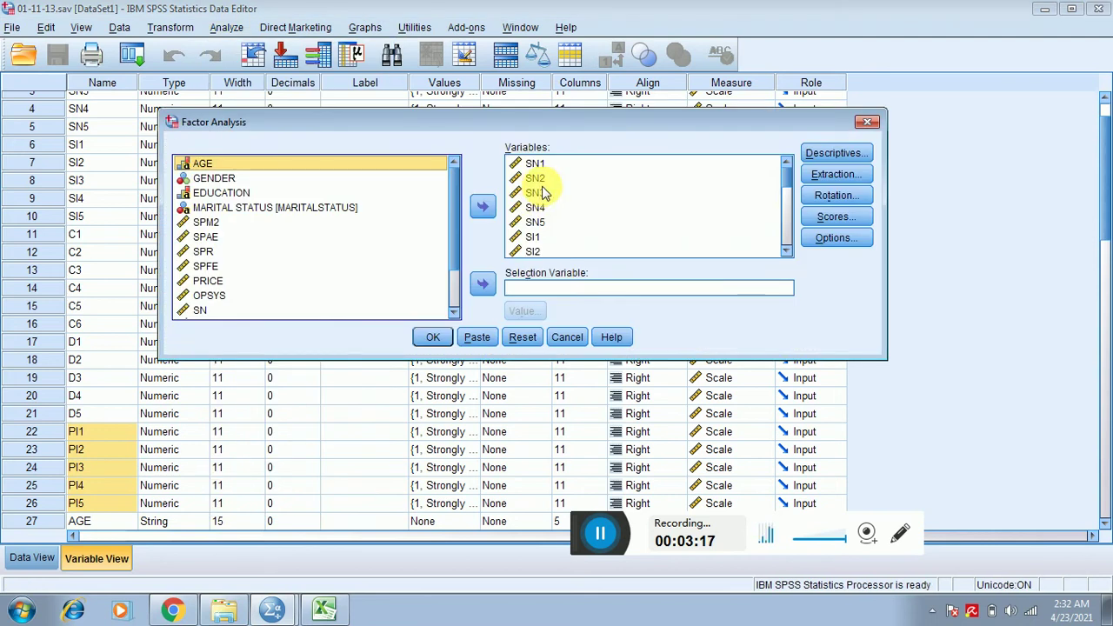
{"action": "left_click", "coordinate": [322, 608]}
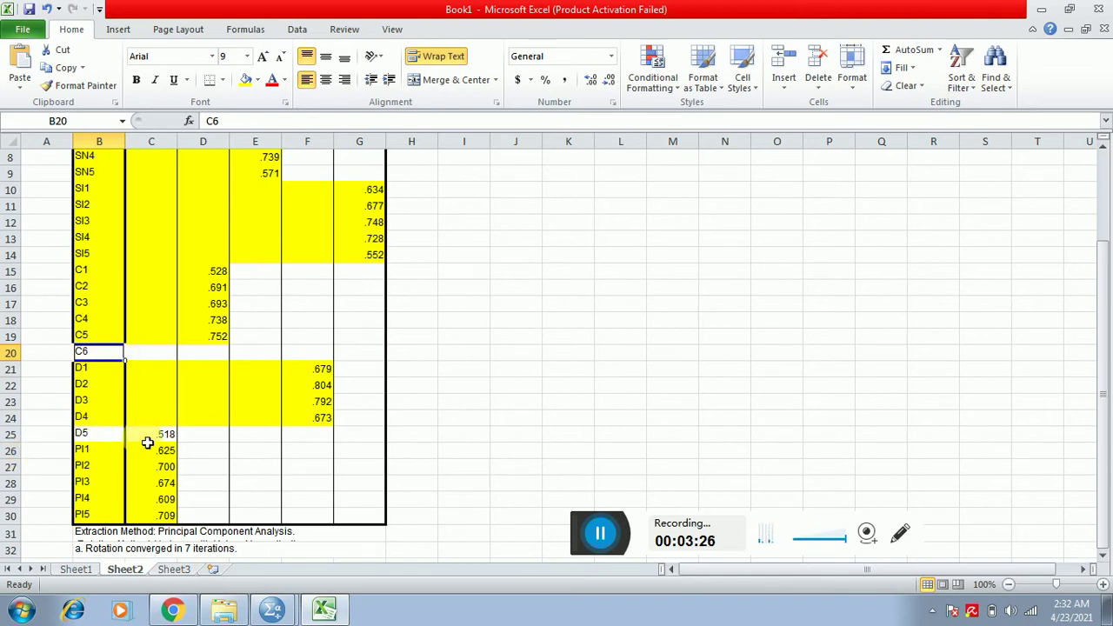
{"action": "key", "text": "alt+Tab"}
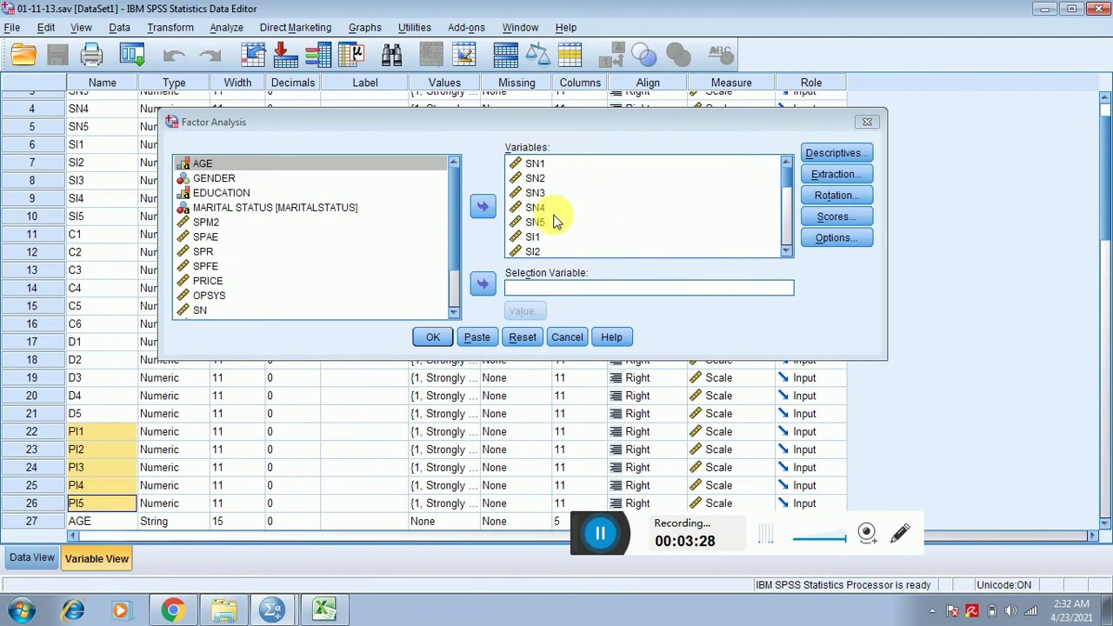
Step: Remove C6 from the analysed variables and run the factor analysis
{"action": "left_click", "coordinate": [533, 240]}
{"action": "key", "text": "Down"}
{"action": "key", "text": "Down"}
{"action": "key", "text": "Down"}
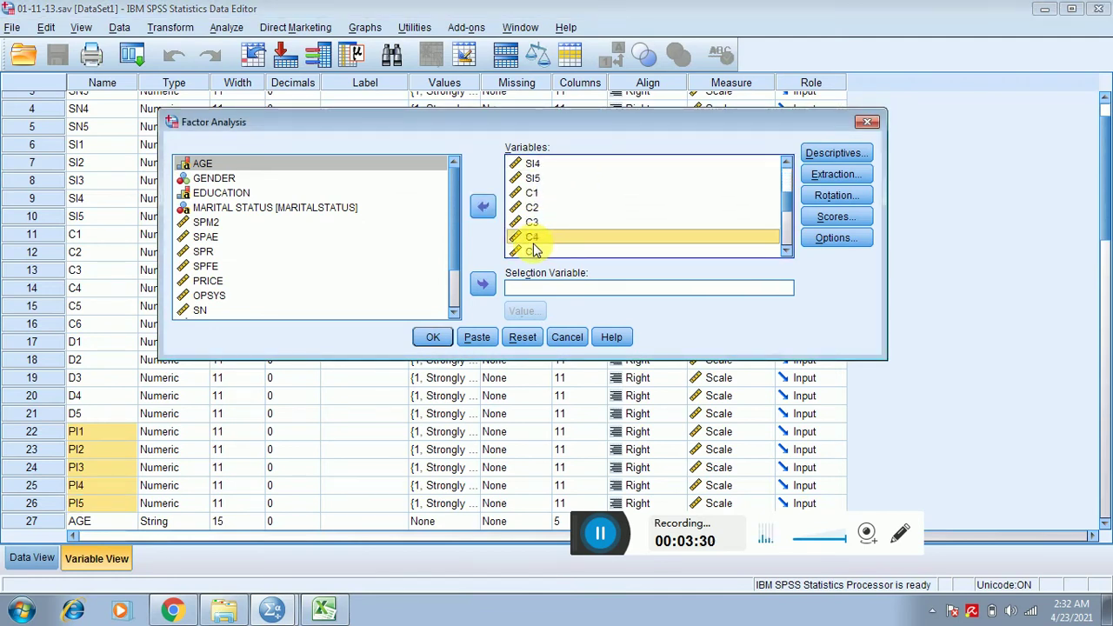
{"action": "left_click", "coordinate": [533, 250]}
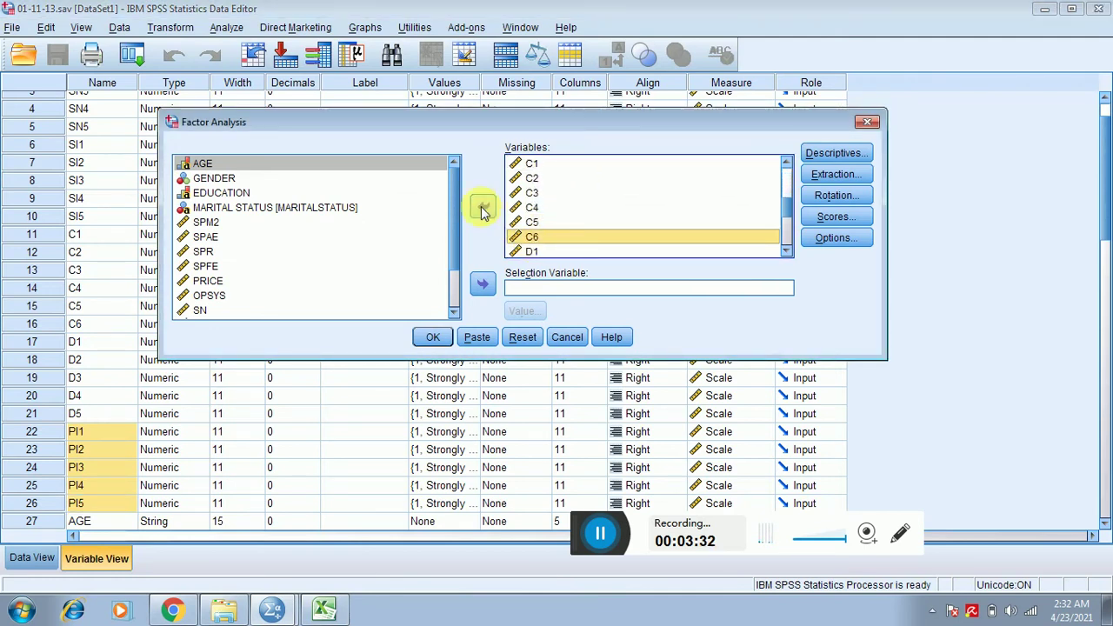
{"action": "left_click", "coordinate": [482, 208]}
{"action": "left_click", "coordinate": [430, 337]}
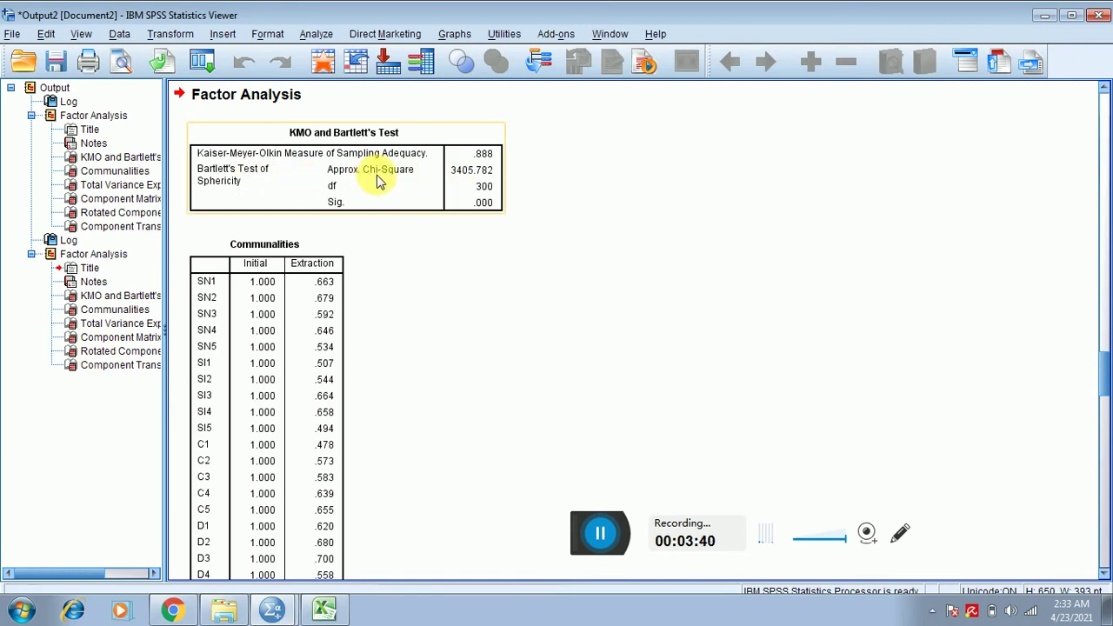
Step: Review the new rotated component matrix and reopen the Factor Analysis dialog
{"action": "left_click", "coordinate": [80, 351]}
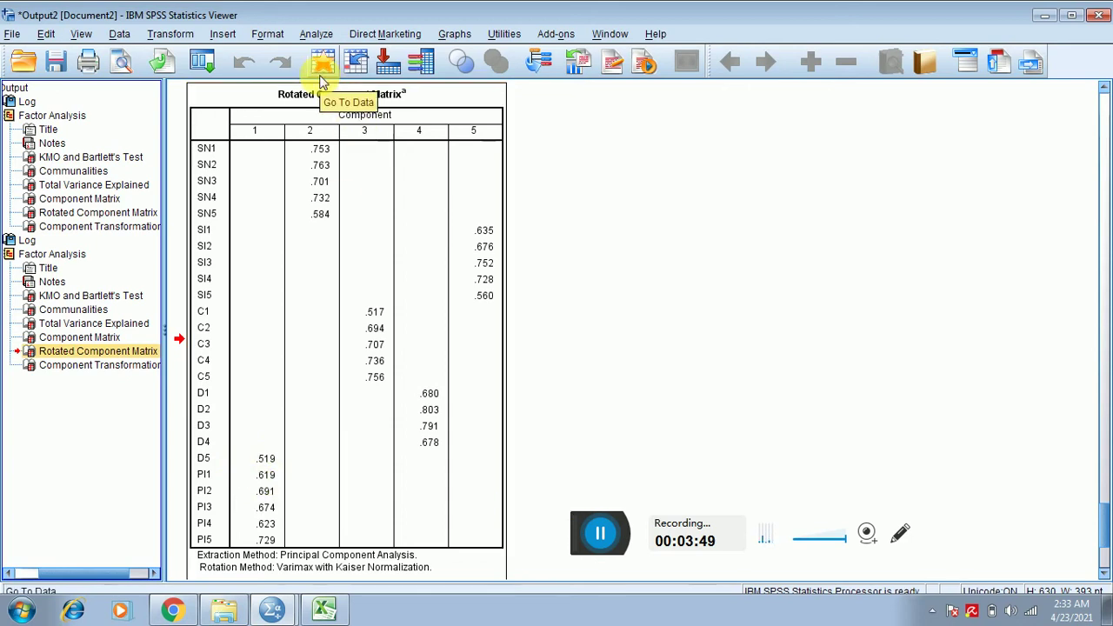
{"action": "left_click", "coordinate": [306, 35]}
{"action": "mouse_move", "coordinate": [369, 251]}
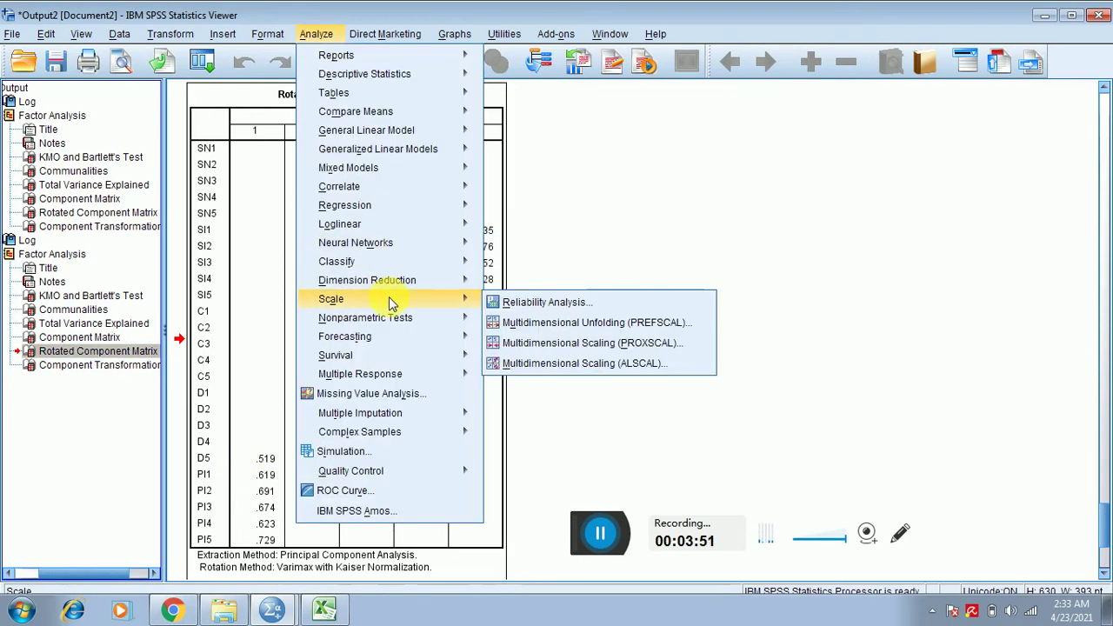
{"action": "mouse_move", "coordinate": [474, 280]}
{"action": "left_click", "coordinate": [519, 287]}
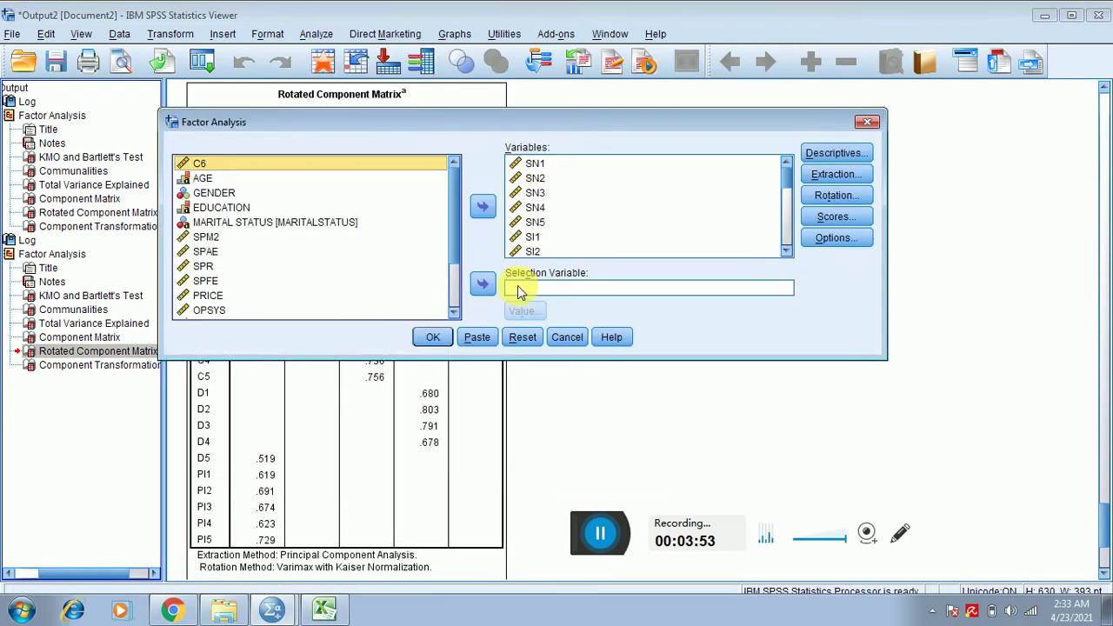
Step: Remove D5 from the analysed variables and rerun the factor analysis
{"action": "left_click", "coordinate": [519, 214]}
{"action": "key", "text": "Down"}
{"action": "key", "text": "Down"}
{"action": "key", "text": "Down"}
{"action": "key", "text": "Down"}
{"action": "key", "text": "Down"}
{"action": "key", "text": "Down"}
{"action": "key", "text": "Down"}
{"action": "key", "text": "Down"}
{"action": "key", "text": "Down"}
{"action": "key", "text": "Down"}
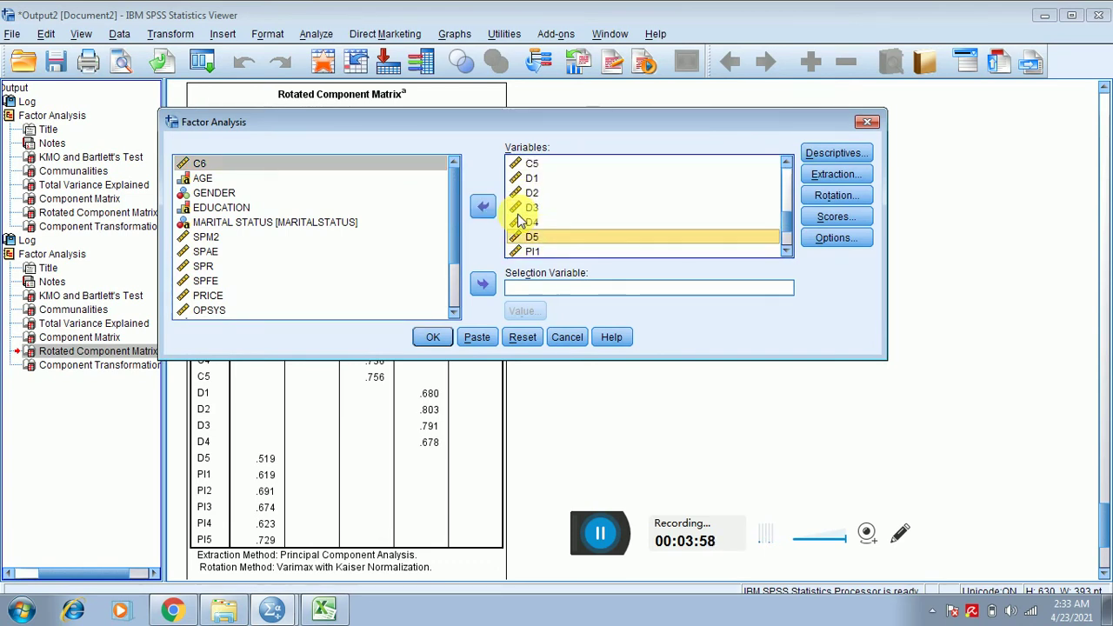
{"action": "left_click", "coordinate": [482, 206]}
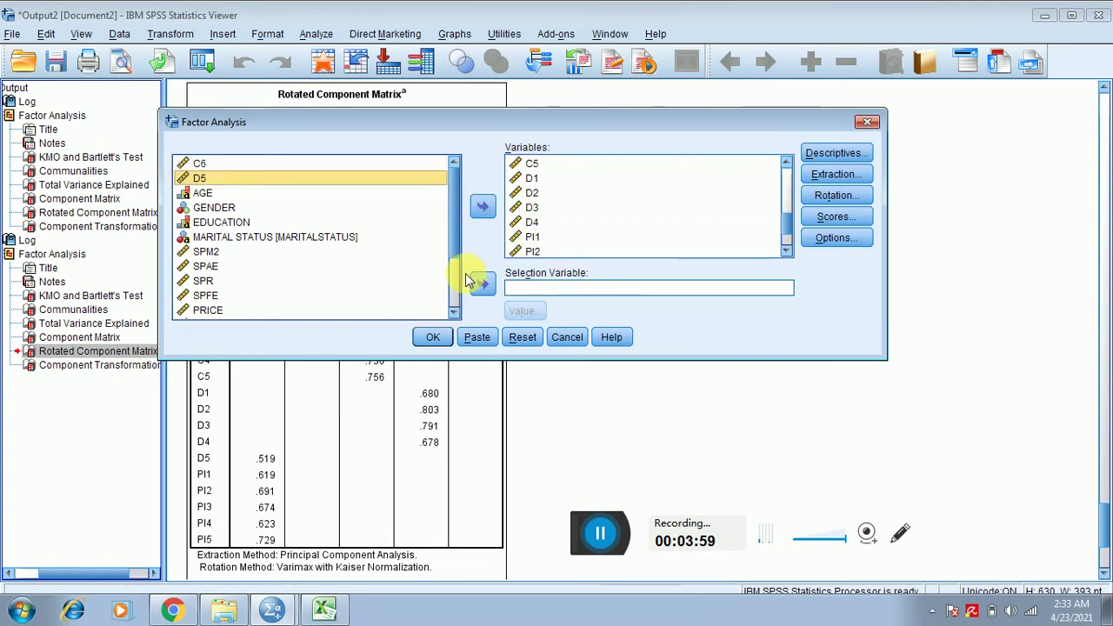
{"action": "left_click", "coordinate": [433, 336]}
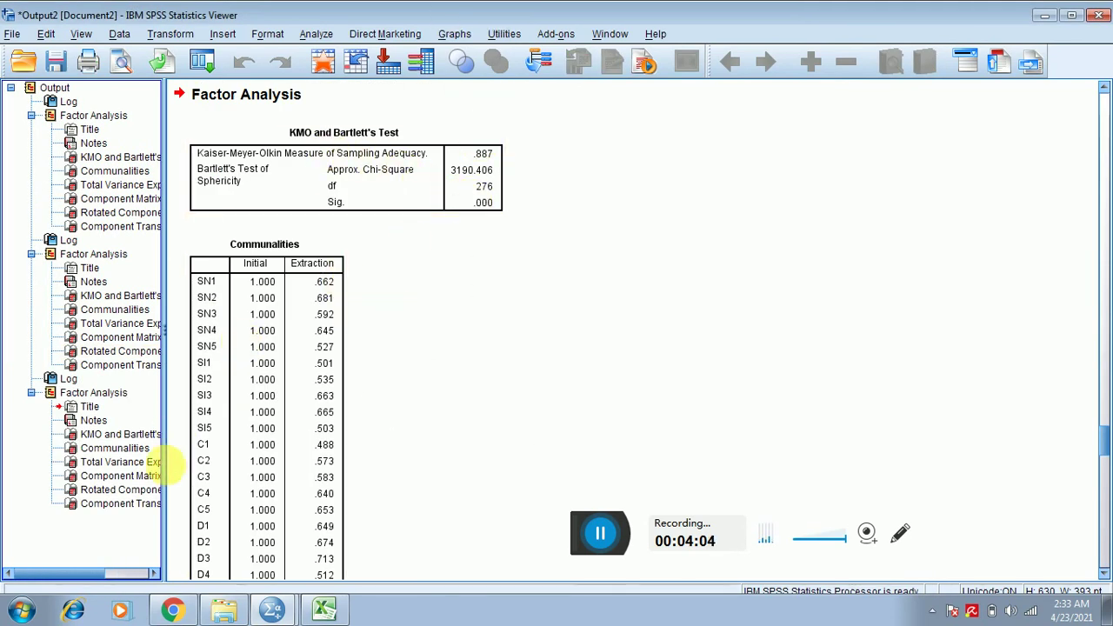
Step: Show the third run's rotated component matrix, then open and close Save Output As without saving
{"action": "left_click", "coordinate": [148, 490]}
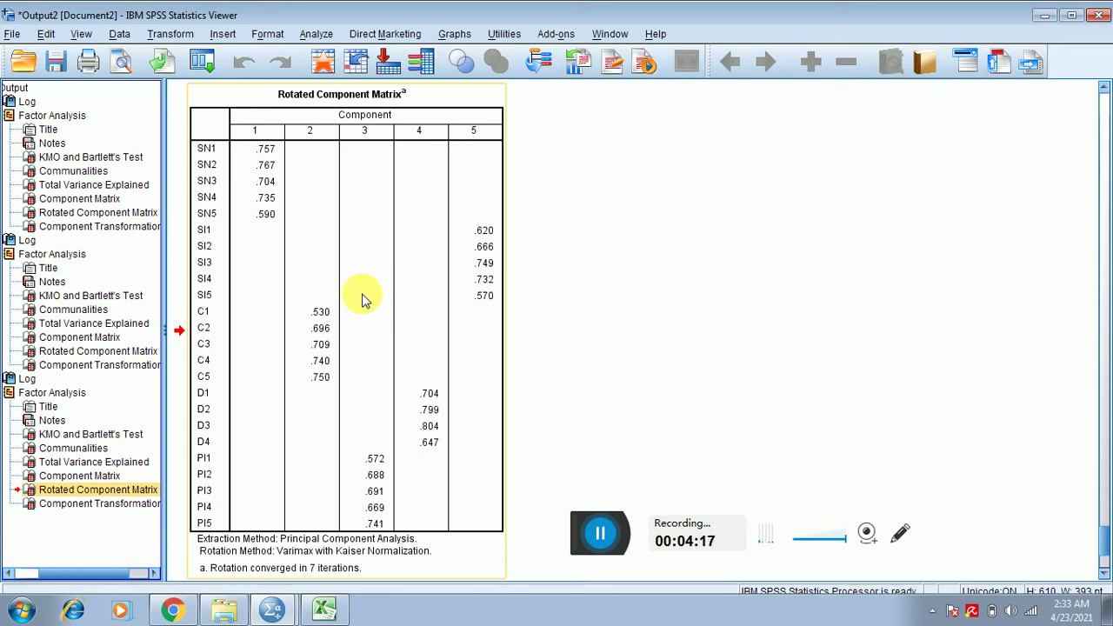
{"action": "left_click", "coordinate": [54, 65]}
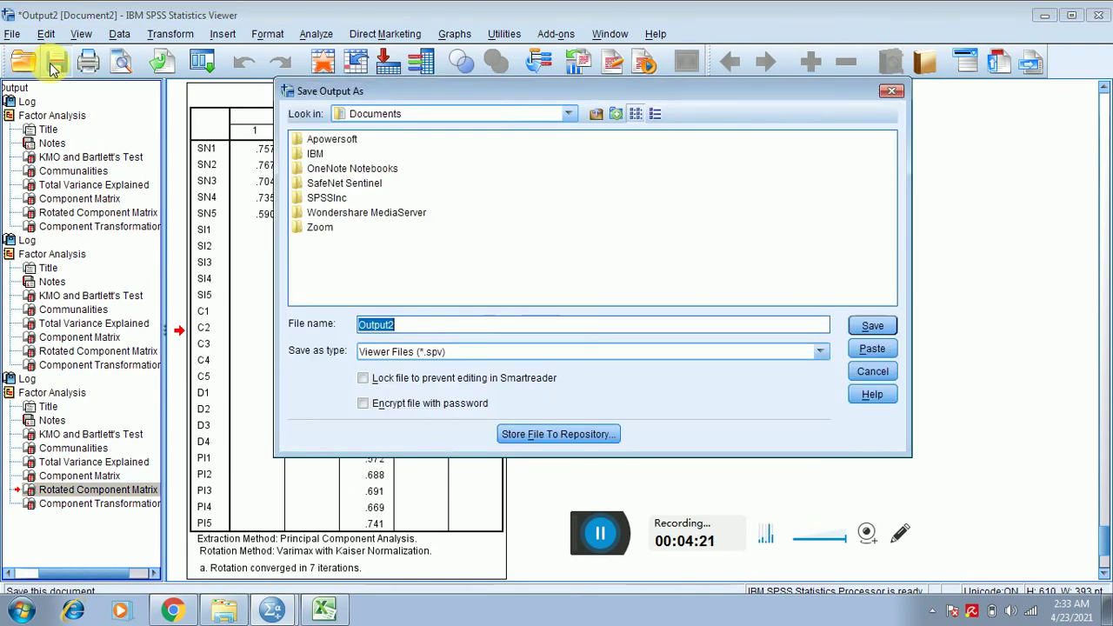
{"action": "left_click", "coordinate": [891, 91]}
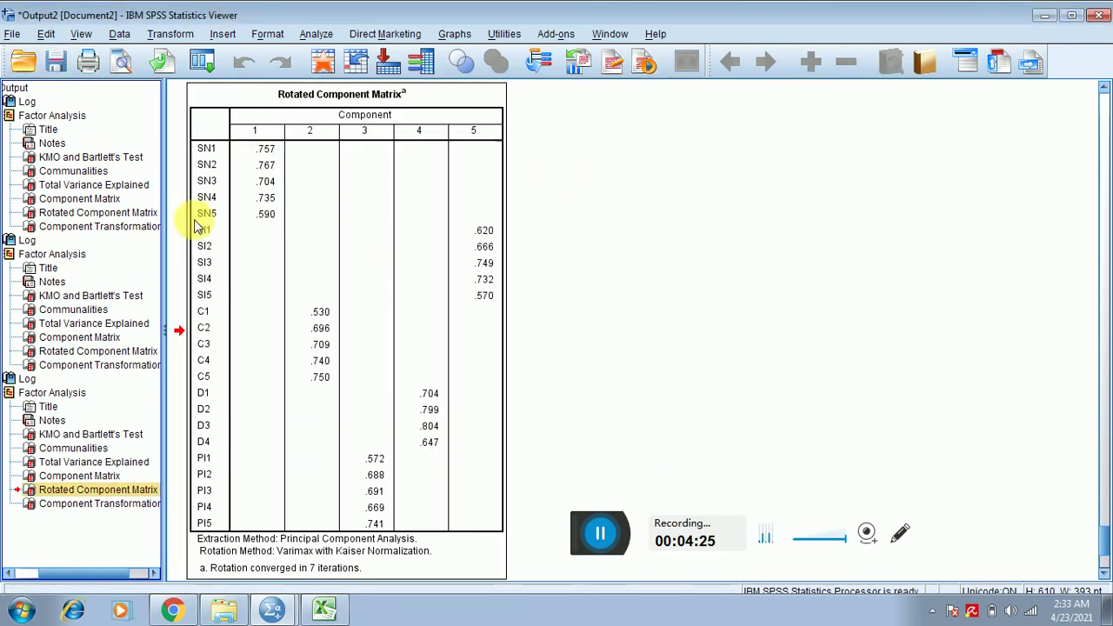